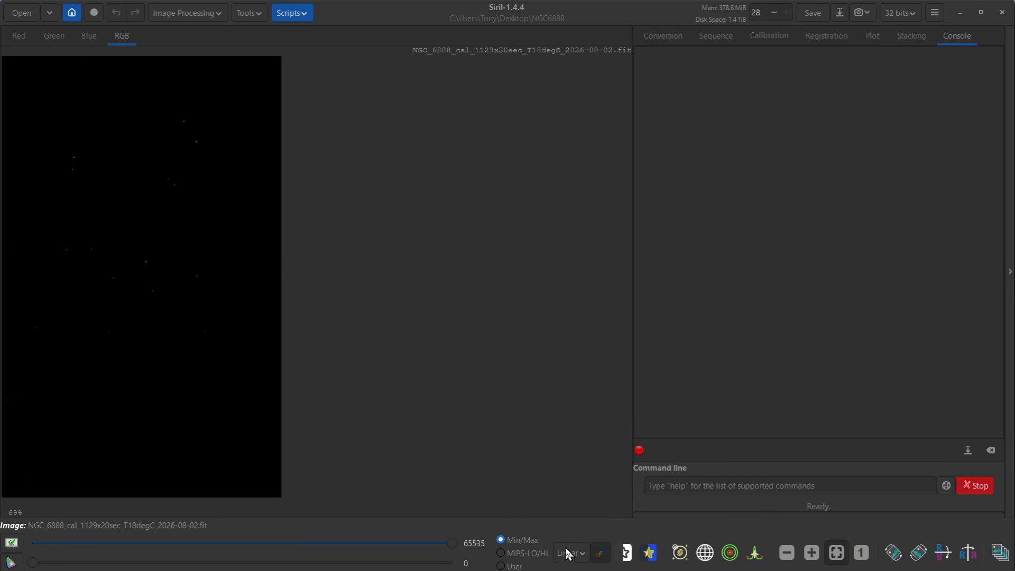
Switch the image display to AutoStretch and rotate the image 90 degrees counterclockwise.
{"action": "left_click", "coordinate": [571, 552]}
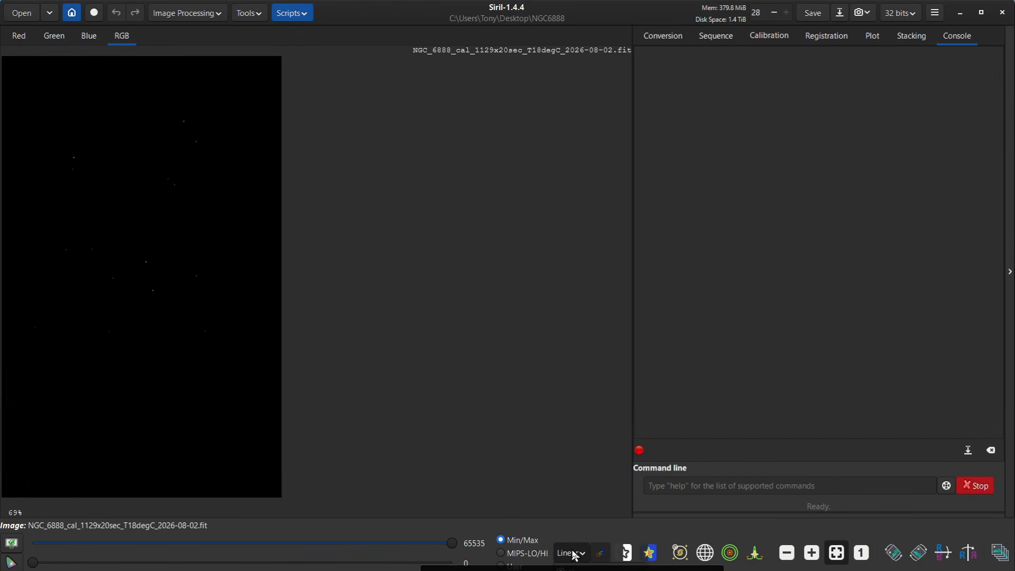
{"action": "left_click", "coordinate": [587, 570]}
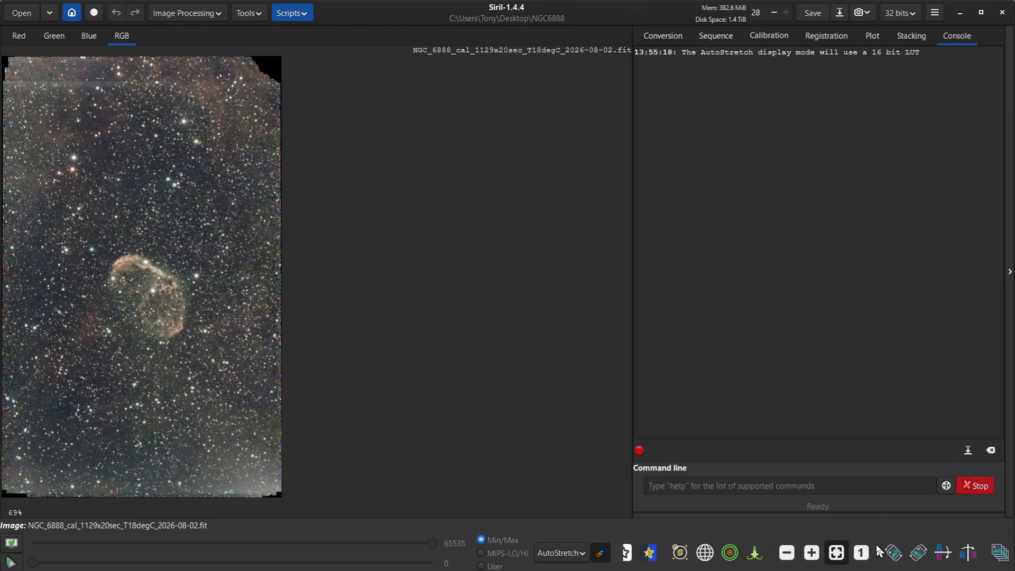
{"action": "left_click", "coordinate": [892, 553]}
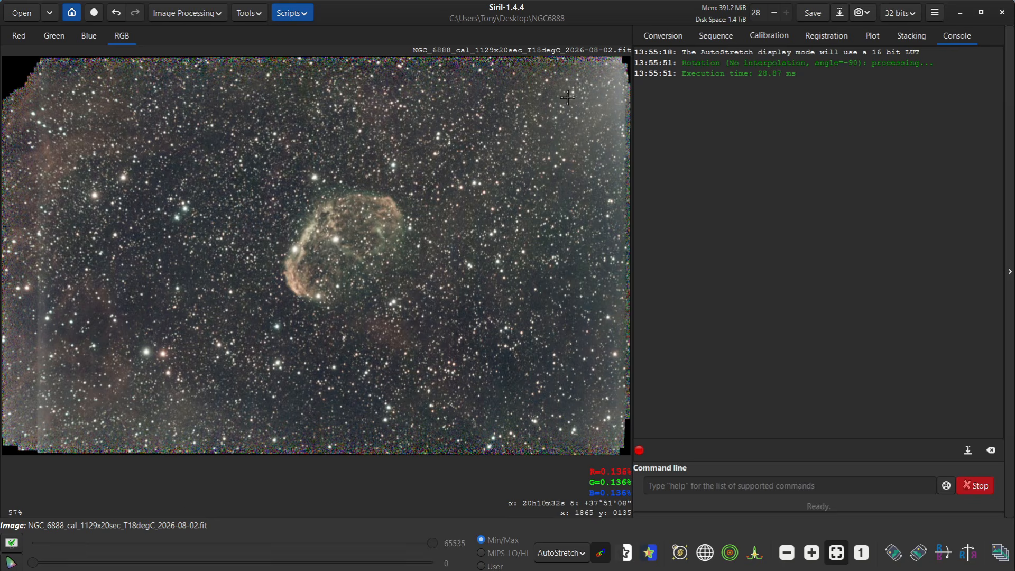
Crop the image to an area of about 1598 x 1067 px around the nebula, excluding the ragged stacking borders.
{"action": "left_click_drag", "start_coordinate": [568, 97], "coordinate": [115, 409]}
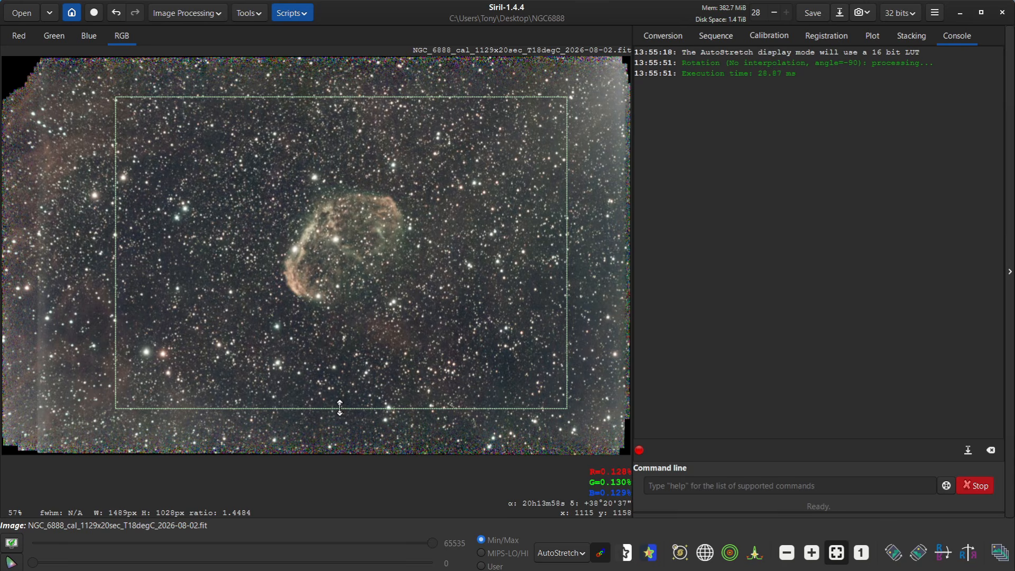
{"action": "left_click_drag", "start_coordinate": [339, 408], "coordinate": [341, 421]}
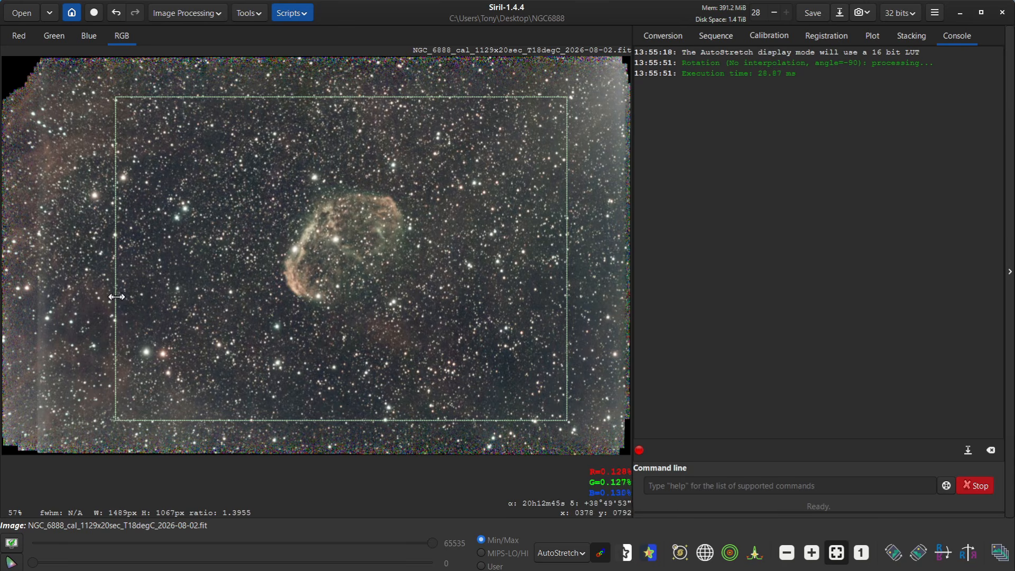
{"action": "left_click_drag", "start_coordinate": [115, 297], "coordinate": [92, 297]}
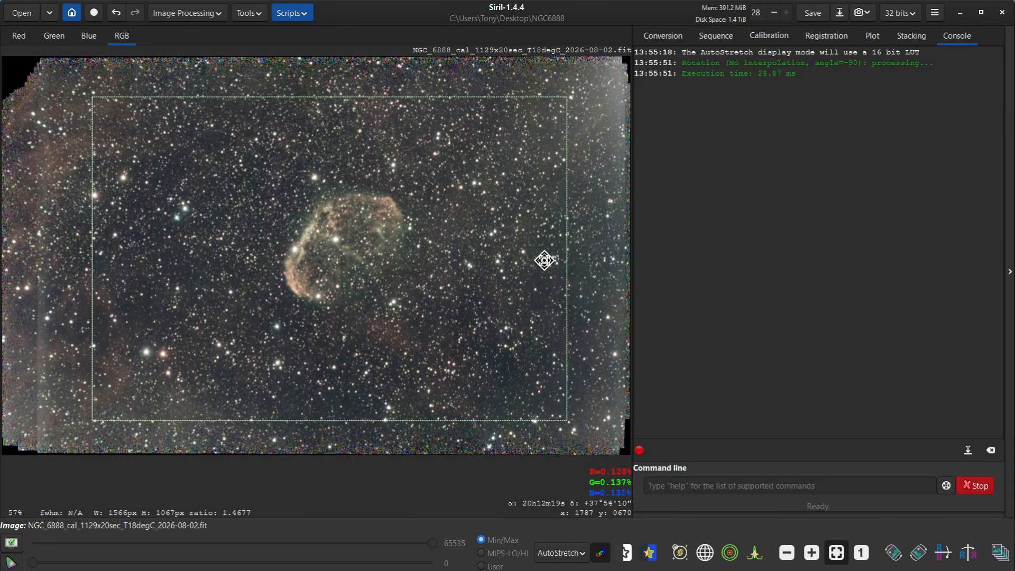
{"action": "left_click_drag", "start_coordinate": [568, 259], "coordinate": [576, 259]}
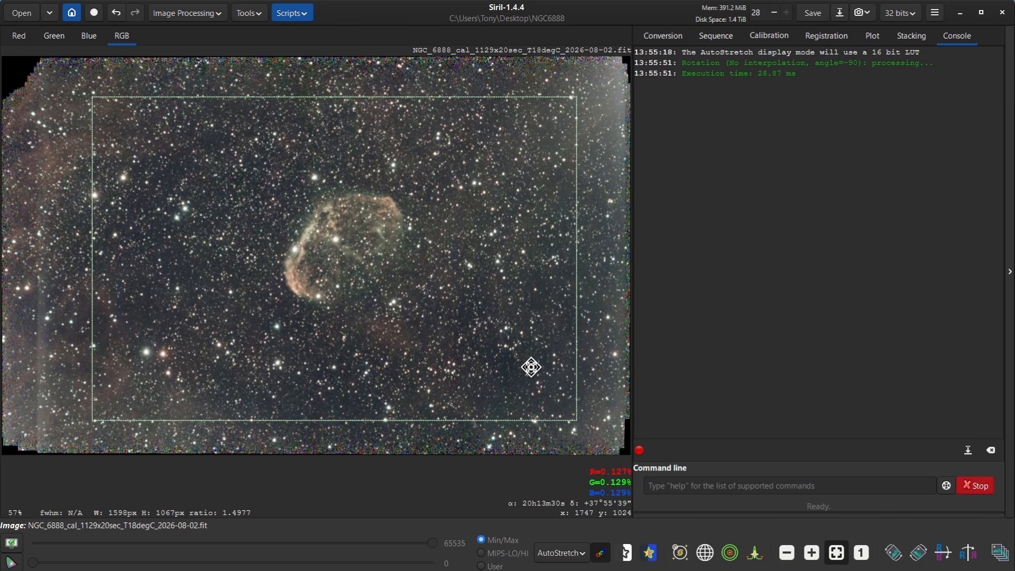
{"action": "right_click", "coordinate": [454, 170]}
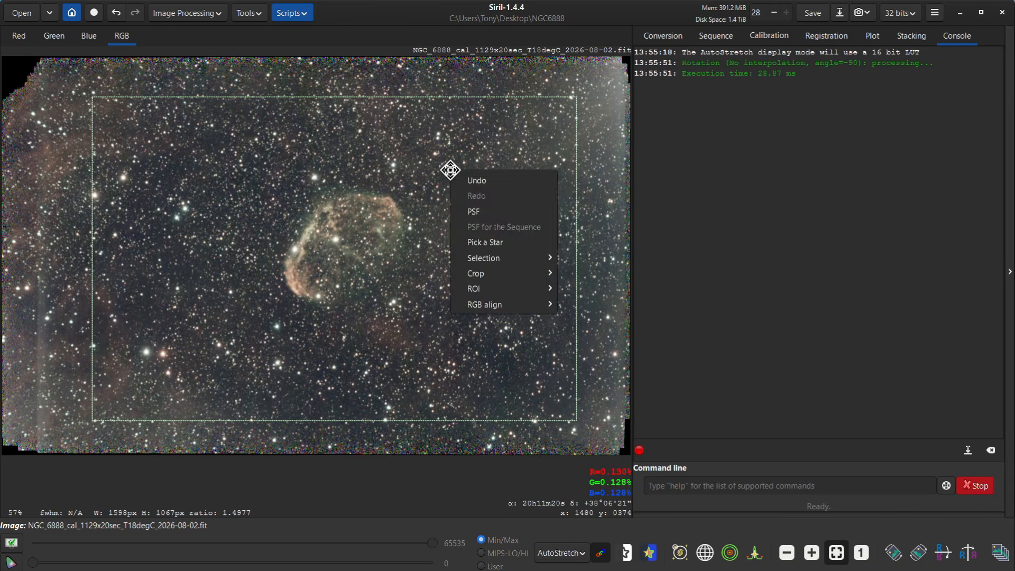
{"action": "mouse_move", "coordinate": [481, 272]}
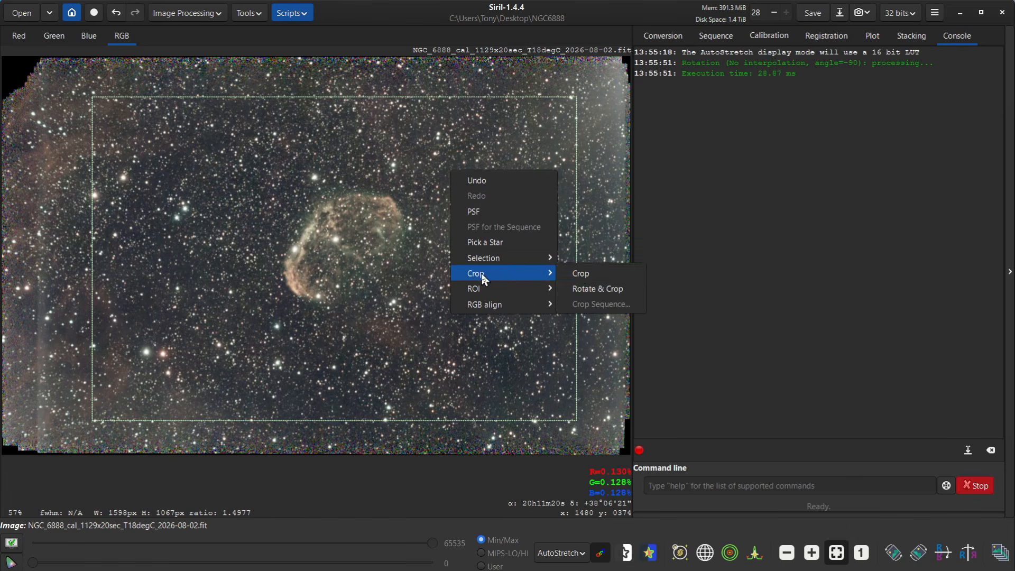
{"action": "left_click", "coordinate": [580, 272]}
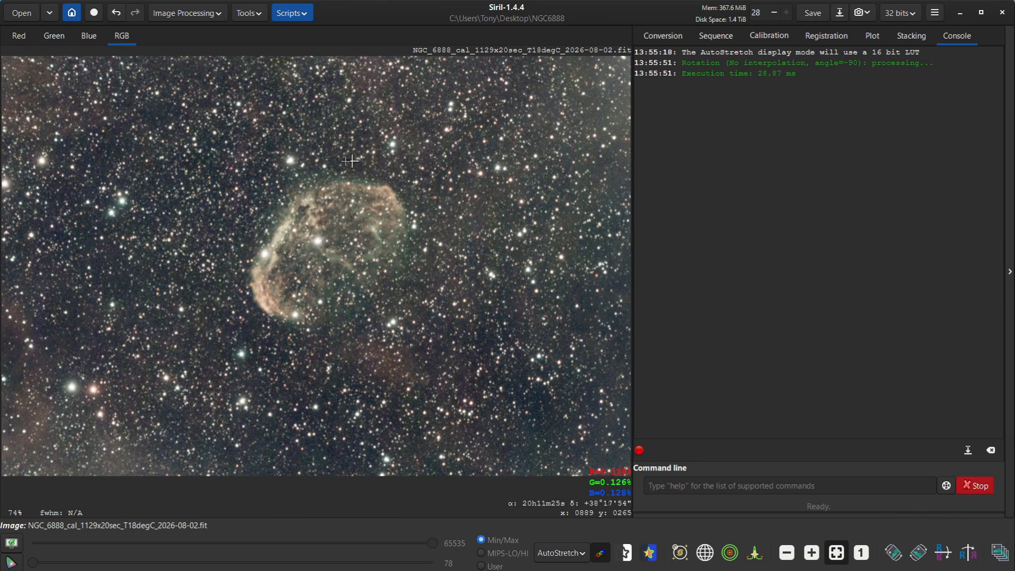
Run the GraXpert-AI Python script to apply background extraction with model 1.0.1, smoothing 0.50 and subtraction correction.
{"action": "left_click", "coordinate": [291, 15]}
{"action": "mouse_move", "coordinate": [314, 55]}
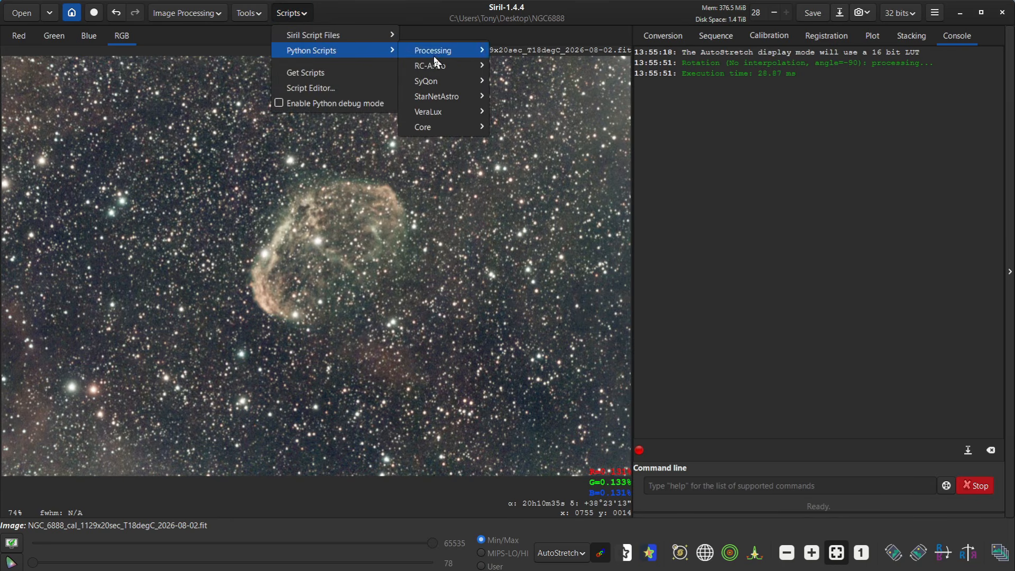
{"action": "mouse_move", "coordinate": [437, 57]}
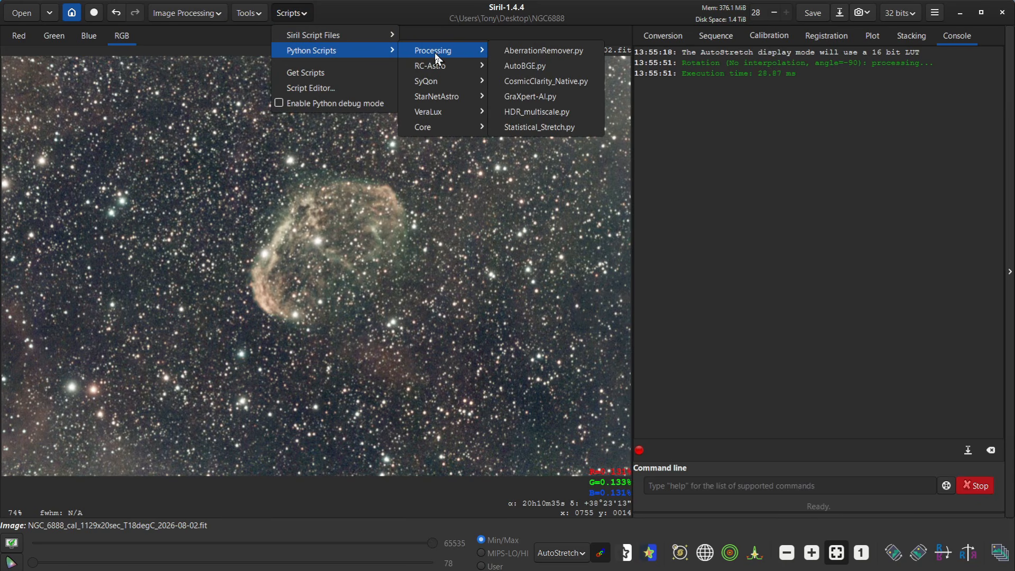
{"action": "left_click", "coordinate": [519, 95]}
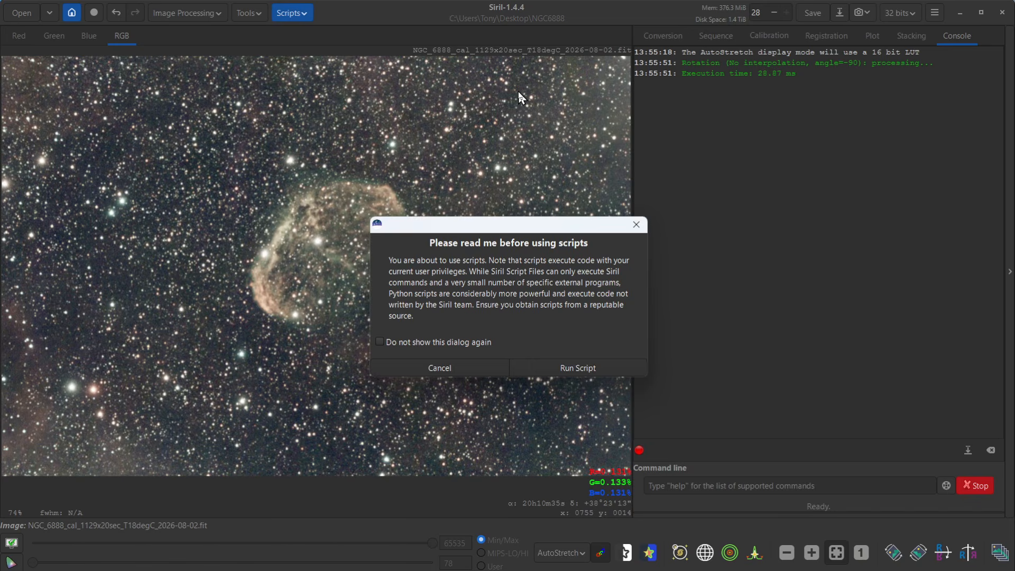
{"action": "left_click", "coordinate": [573, 367]}
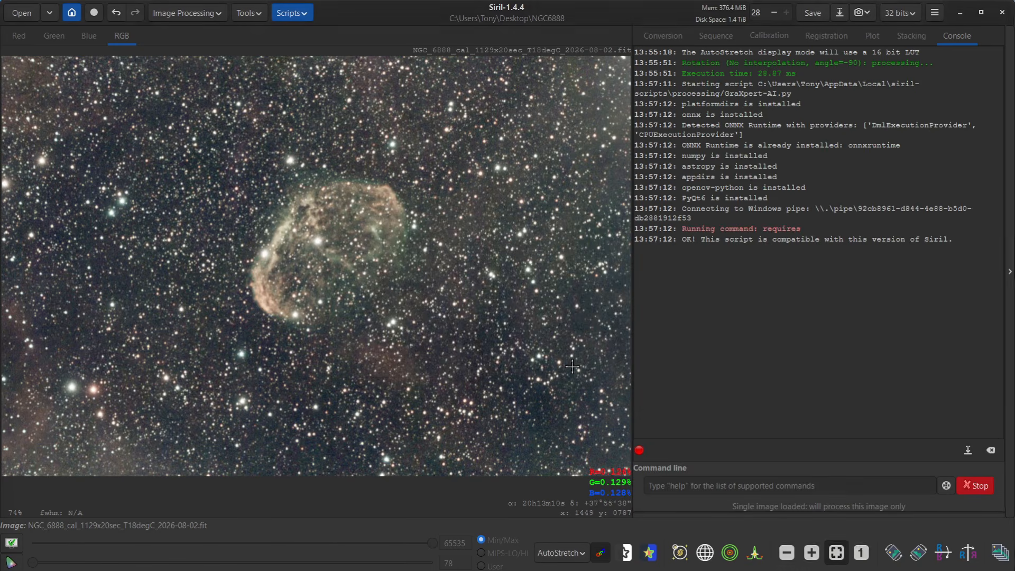
{"action": "left_click_drag", "start_coordinate": [527, 206], "coordinate": [712, 103]}
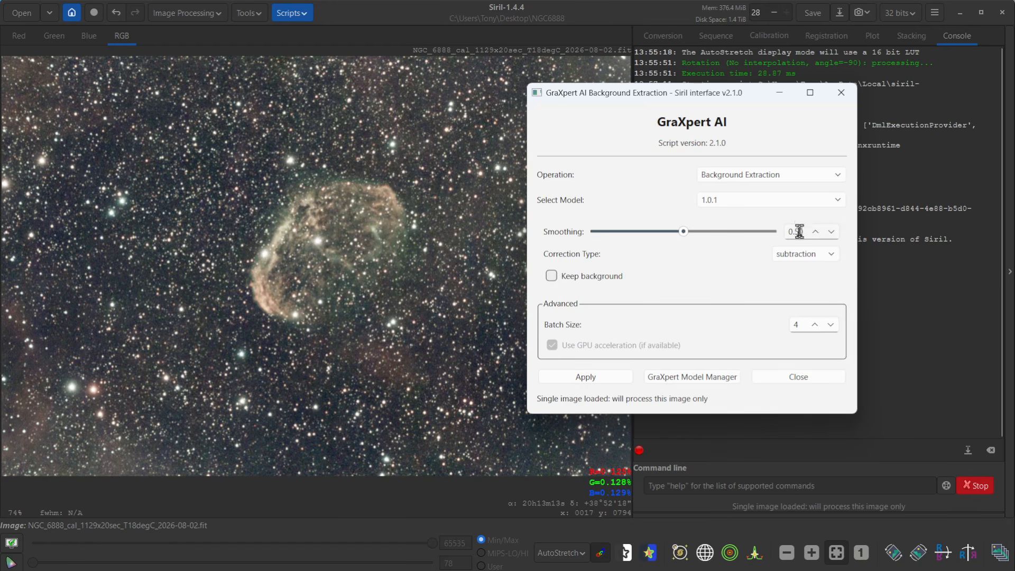
{"action": "left_click", "coordinate": [589, 379]}
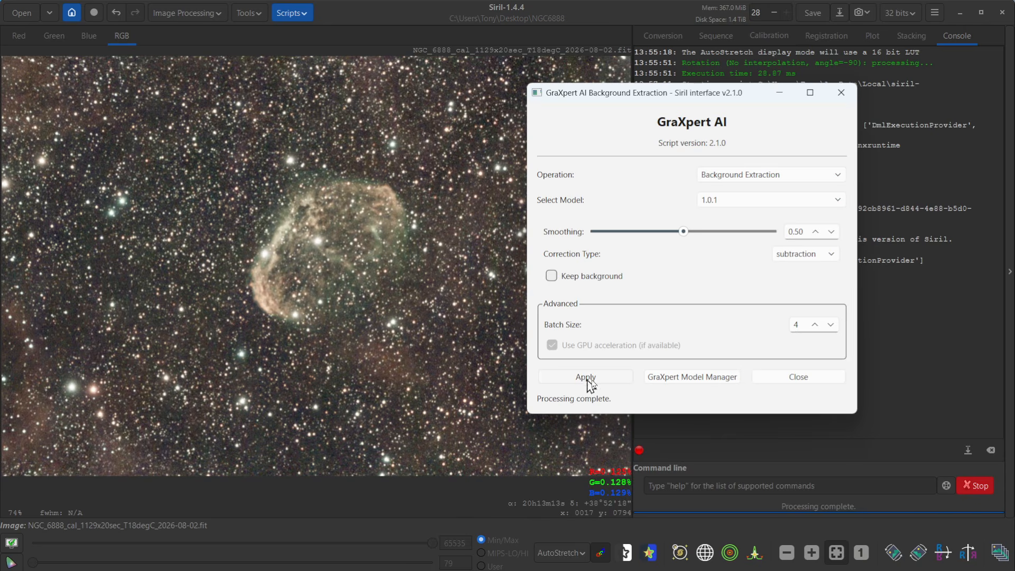
{"action": "left_click", "coordinate": [795, 378]}
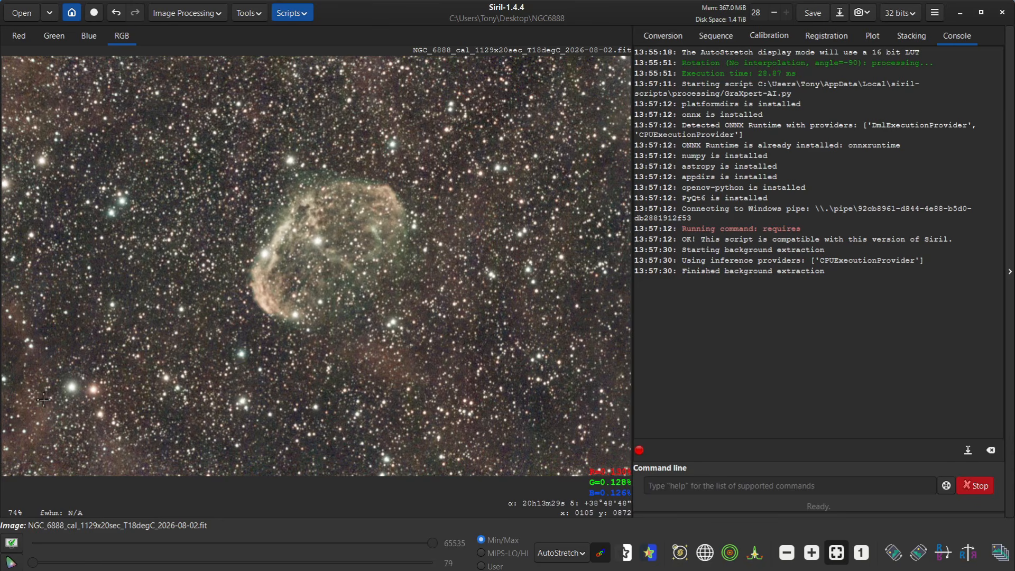
Plate solve the cropped image with focal length 251.9 mm, pixel size 2.90 µm and the local Gaia DR3 catalogue.
{"action": "left_click", "coordinate": [256, 13]}
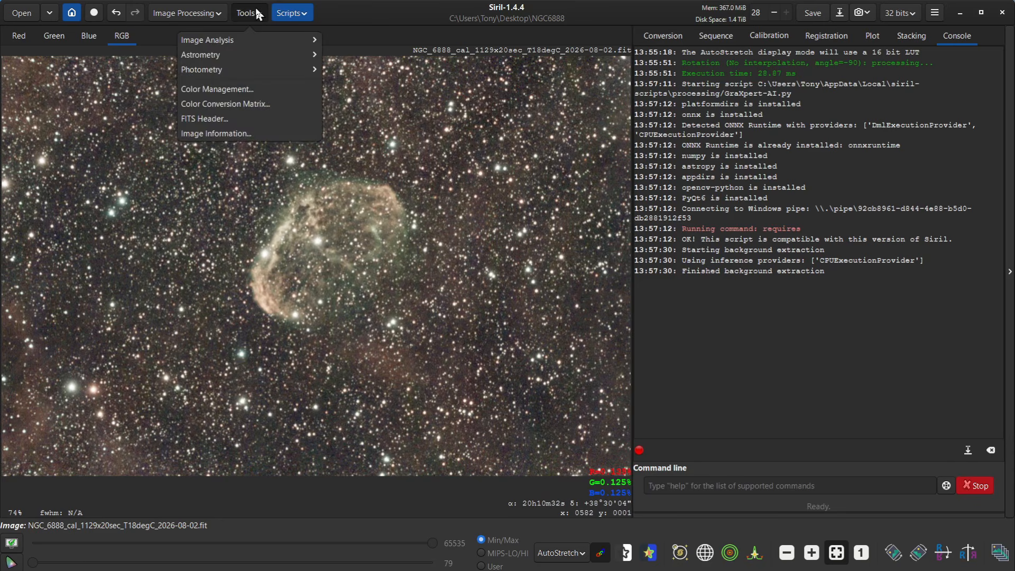
{"action": "left_click", "coordinate": [196, 55]}
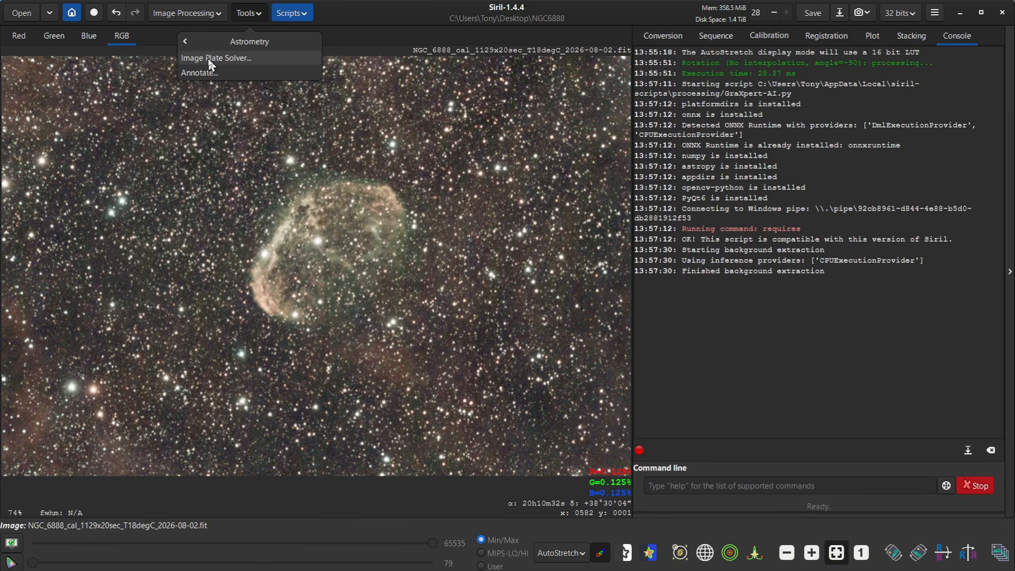
{"action": "left_click", "coordinate": [208, 57]}
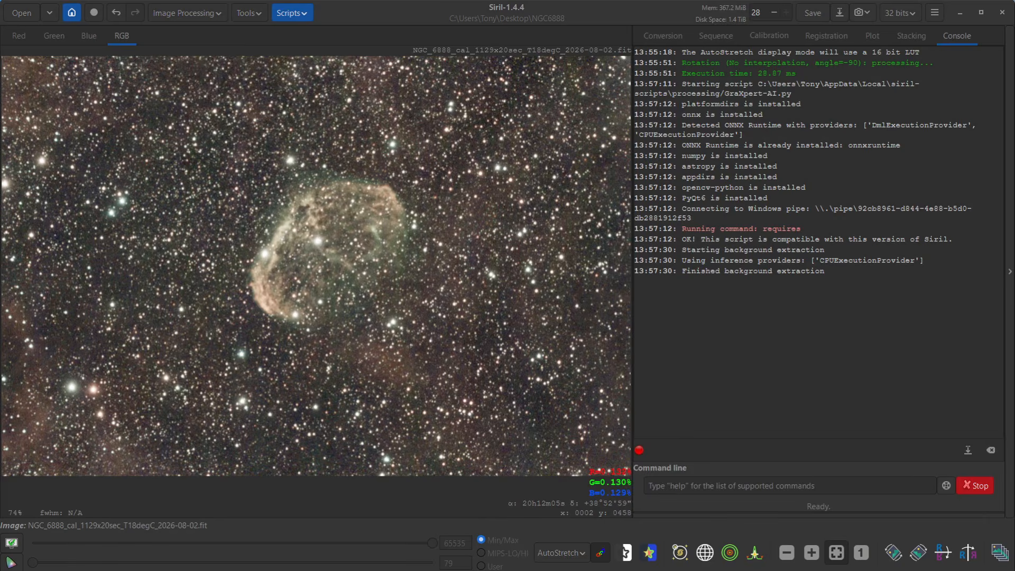
{"action": "left_click_drag", "start_coordinate": [638, 85], "coordinate": [567, 67]}
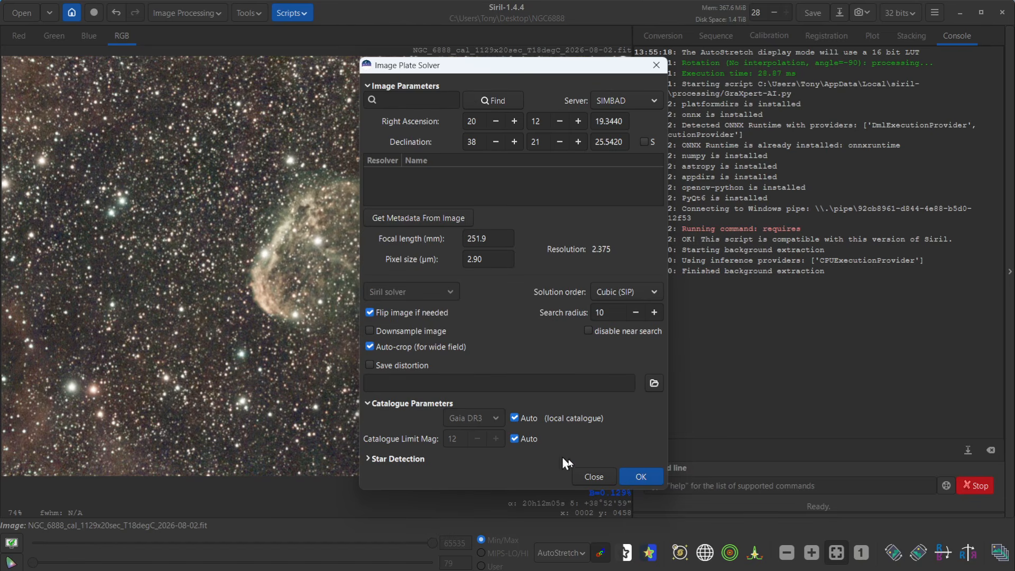
{"action": "left_click", "coordinate": [641, 476]}
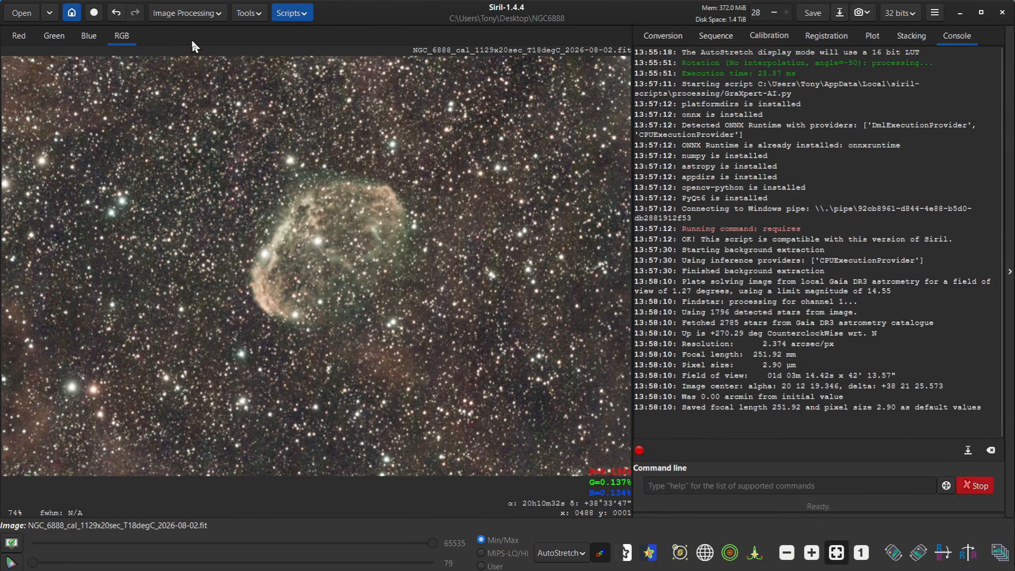
Apply Spectrophotometric Color Calibration with the ZWO Seestar S50 sensor, ZWO Seestar LP filter and Average Spiral Galaxy white reference.
{"action": "left_click", "coordinate": [177, 14]}
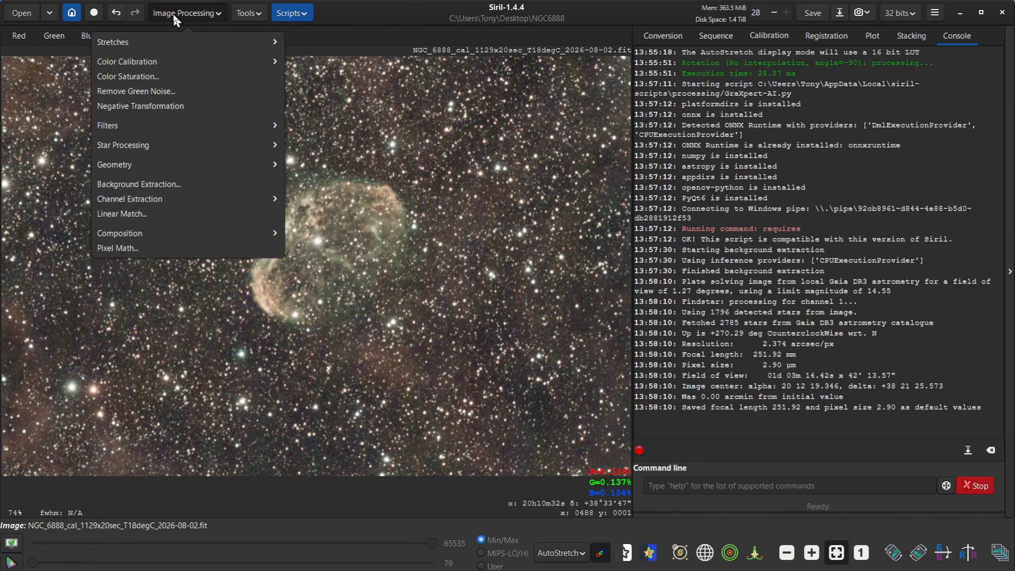
{"action": "left_click", "coordinate": [132, 61]}
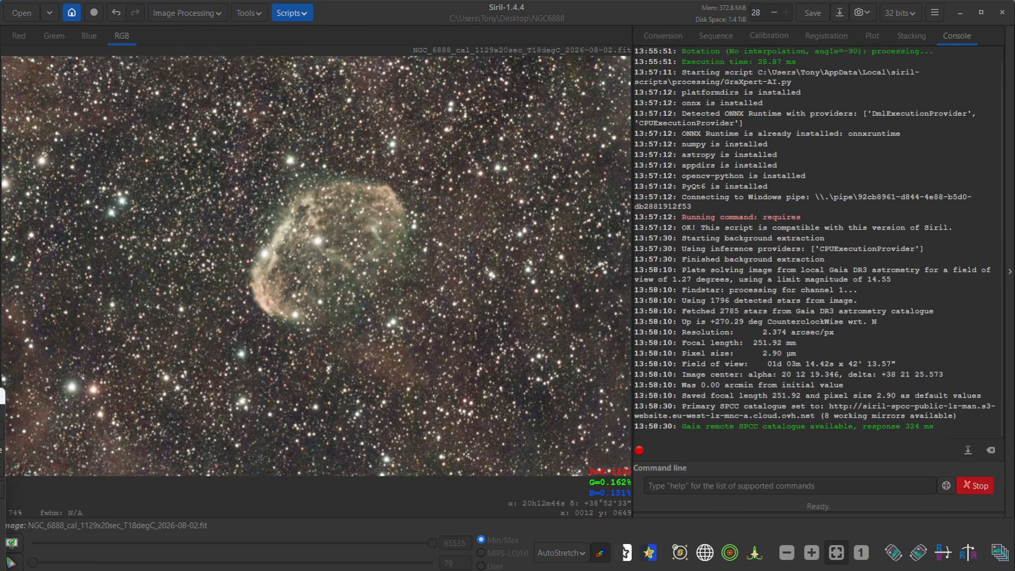
{"action": "left_click_drag", "start_coordinate": [1, 397], "coordinate": [644, 168]}
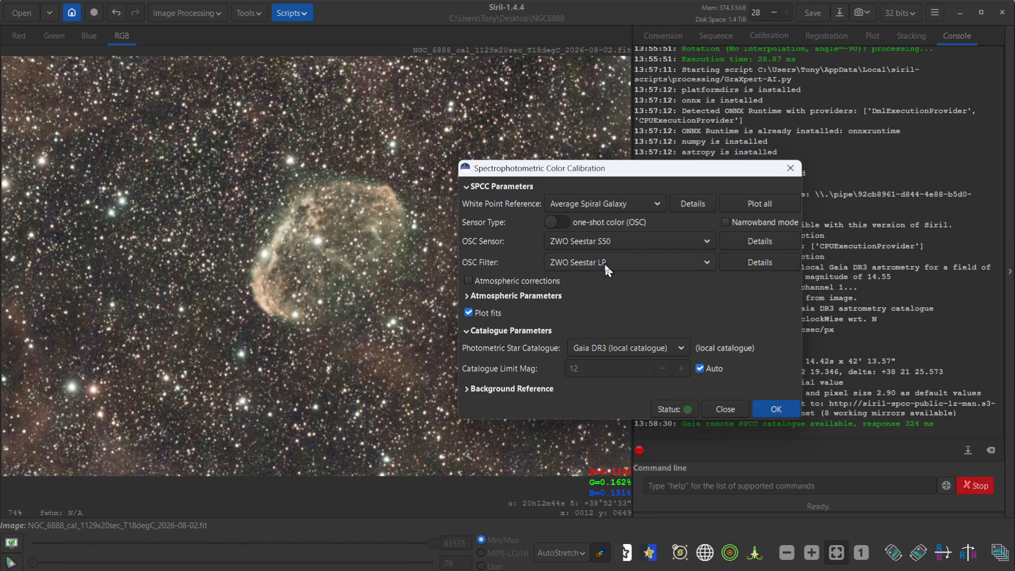
{"action": "left_click", "coordinate": [777, 410]}
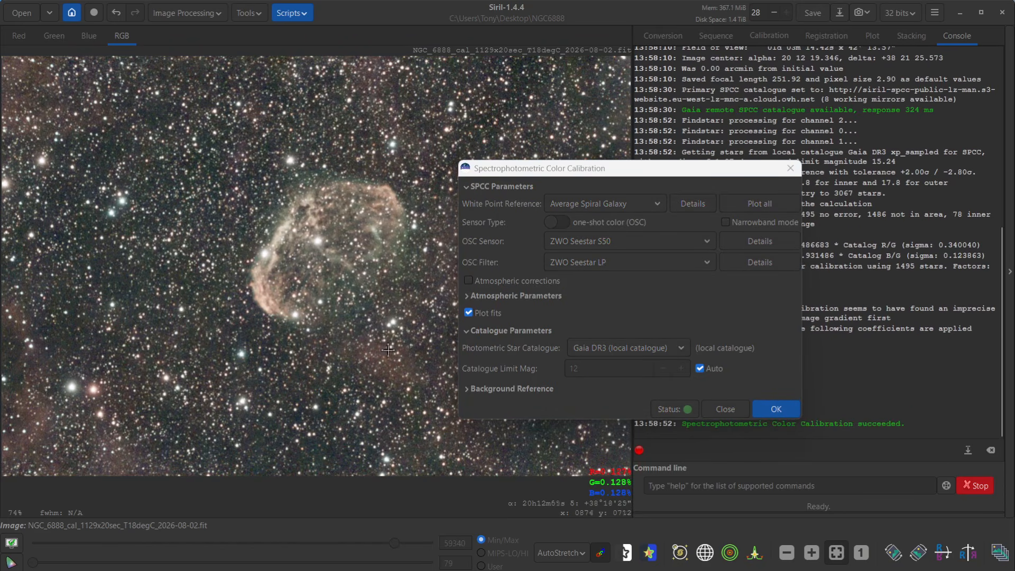
{"action": "left_click", "coordinate": [726, 407]}
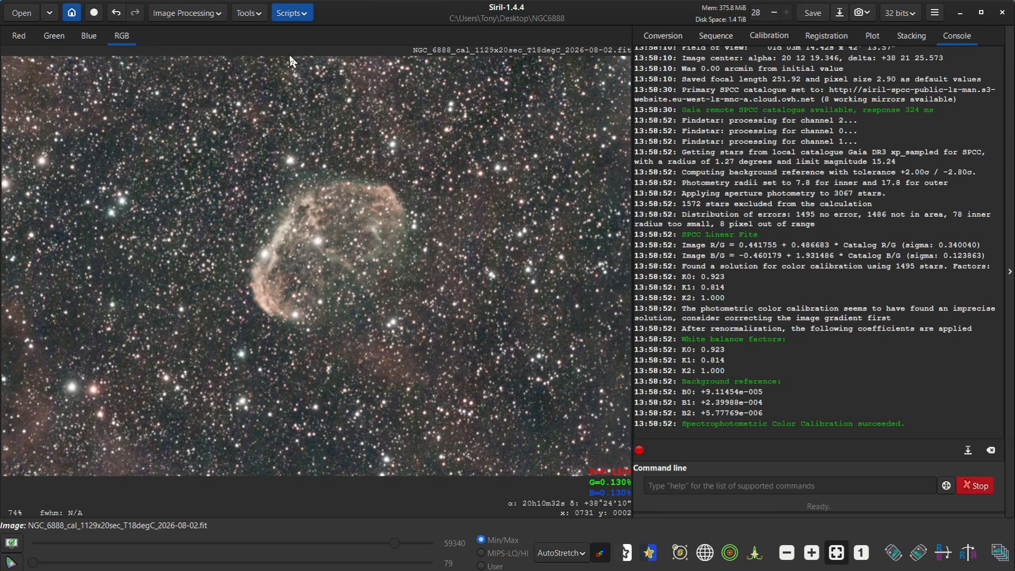
Remove the stars with the StarNet Python script, using Standard stride, linear data and the Siril star layer (descreen) output.
{"action": "left_click", "coordinate": [289, 16]}
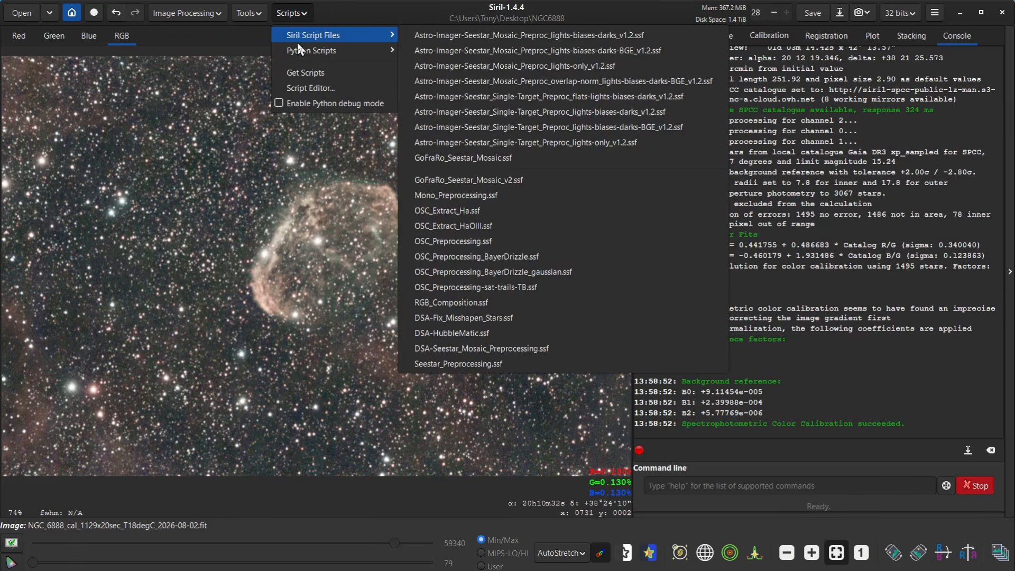
{"action": "mouse_move", "coordinate": [330, 52]}
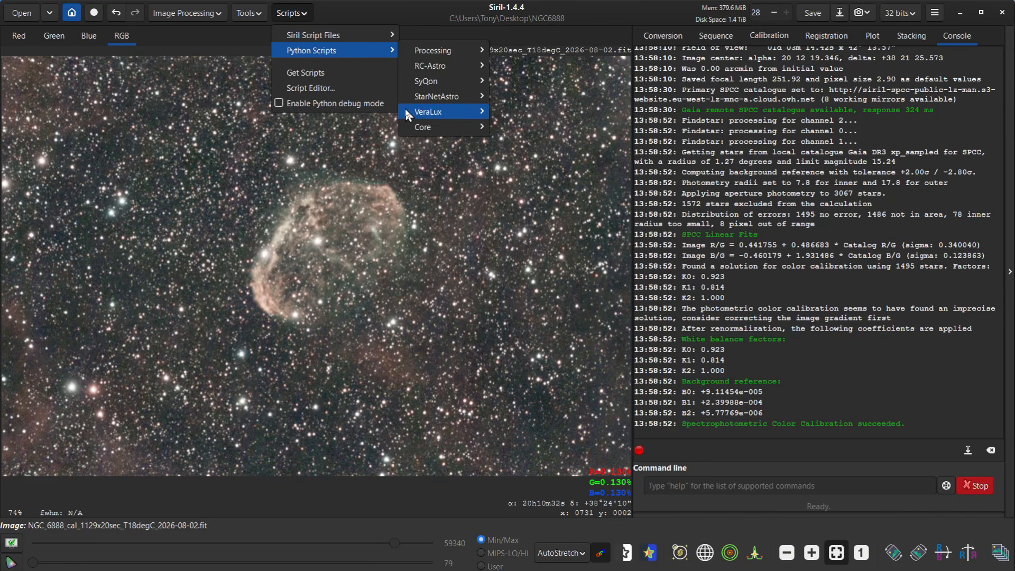
{"action": "mouse_move", "coordinate": [411, 81]}
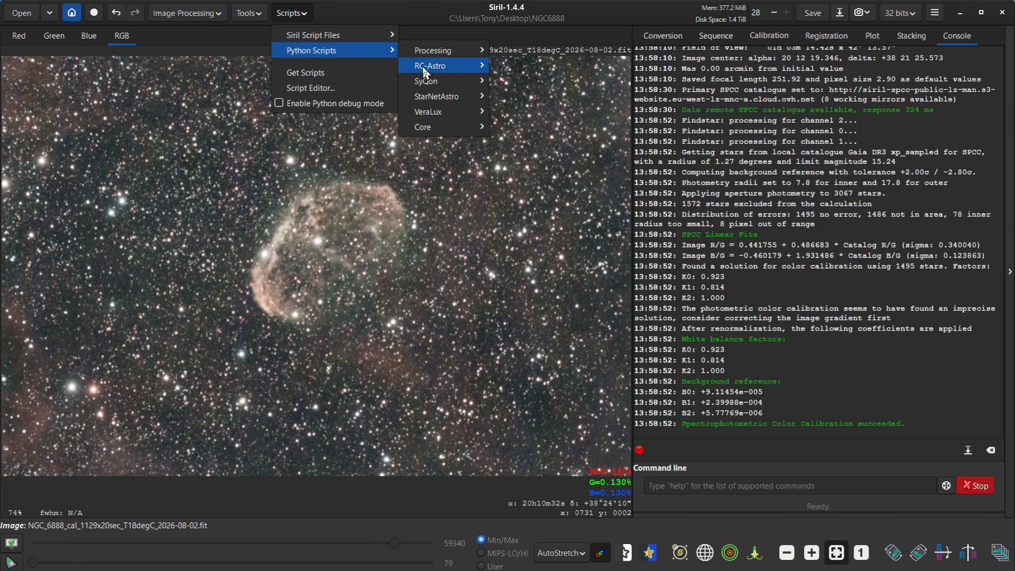
{"action": "mouse_move", "coordinate": [444, 71]}
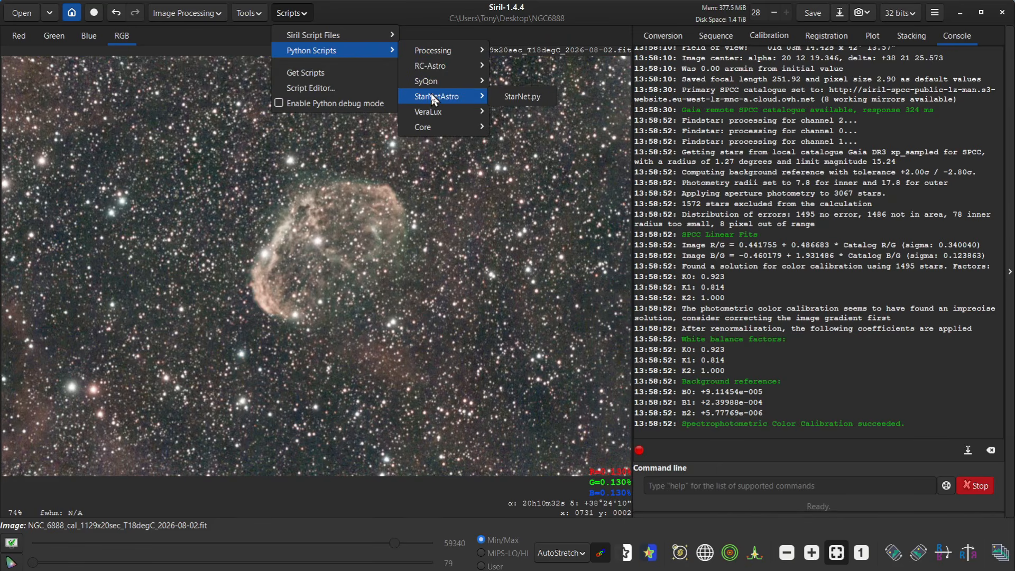
{"action": "left_click", "coordinate": [515, 100]}
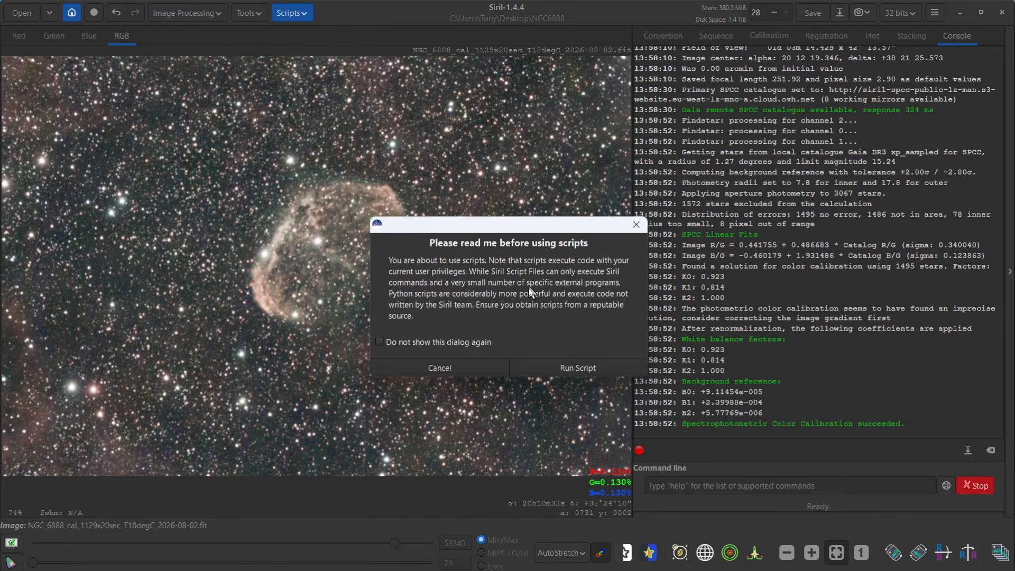
{"action": "left_click", "coordinate": [568, 360]}
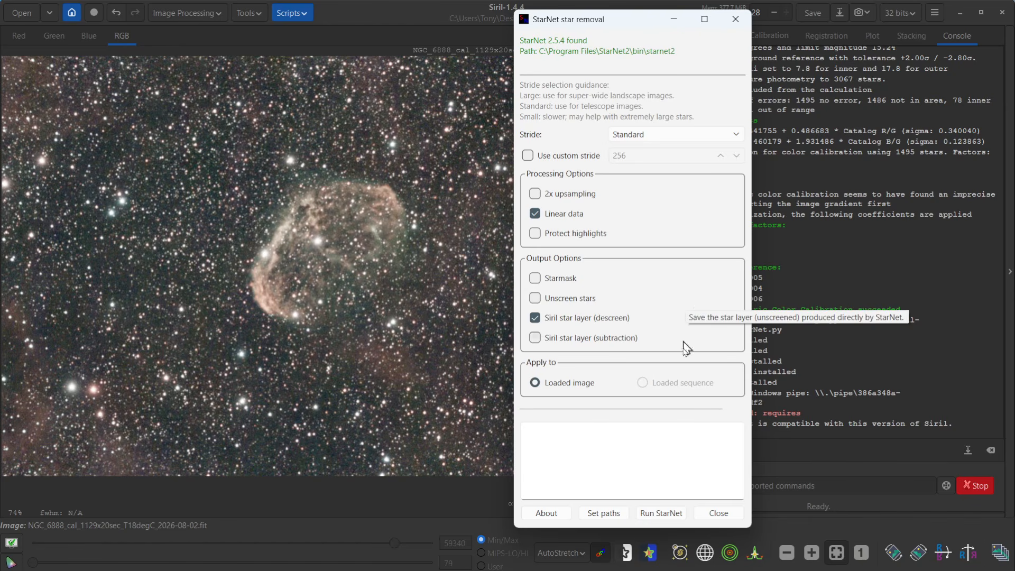
{"action": "left_click", "coordinate": [659, 514]}
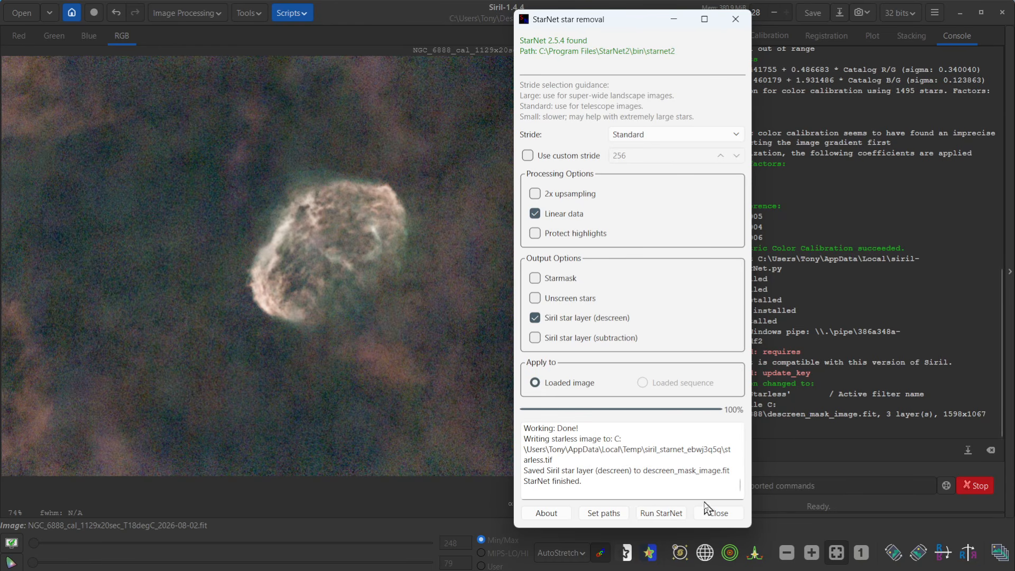
{"action": "left_click", "coordinate": [718, 514]}
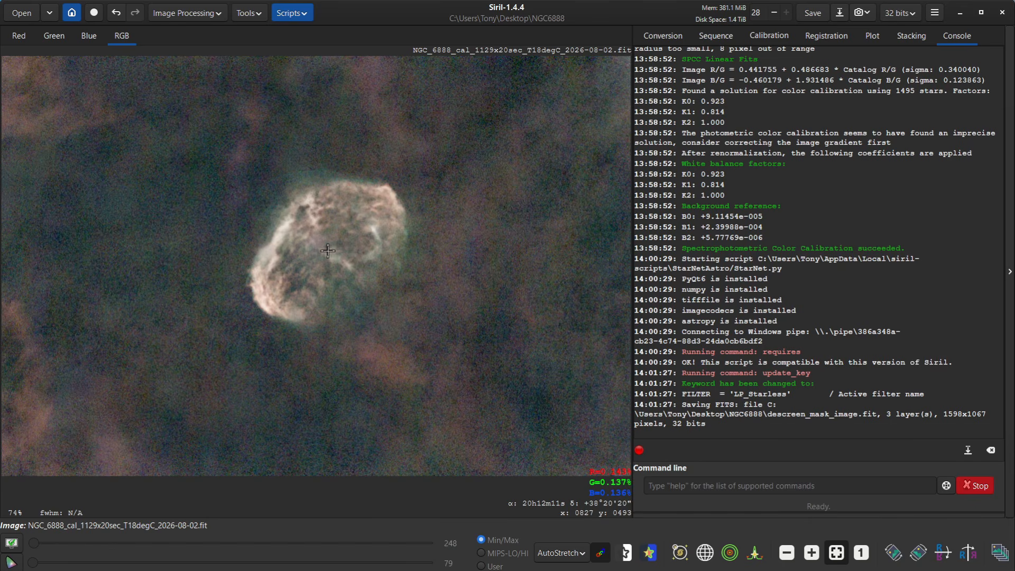
Sharpen the starless nebula with the CosmicClarity_Native script in Non-Stellar Only mode, amount 0.50 with auto-detected PSF, and compare before and after.
{"action": "scroll", "coordinate": [328, 251], "scroll_direction": "up", "scroll_amount": 1}
{"action": "scroll", "coordinate": [327, 251], "scroll_direction": "up", "scroll_amount": 1}
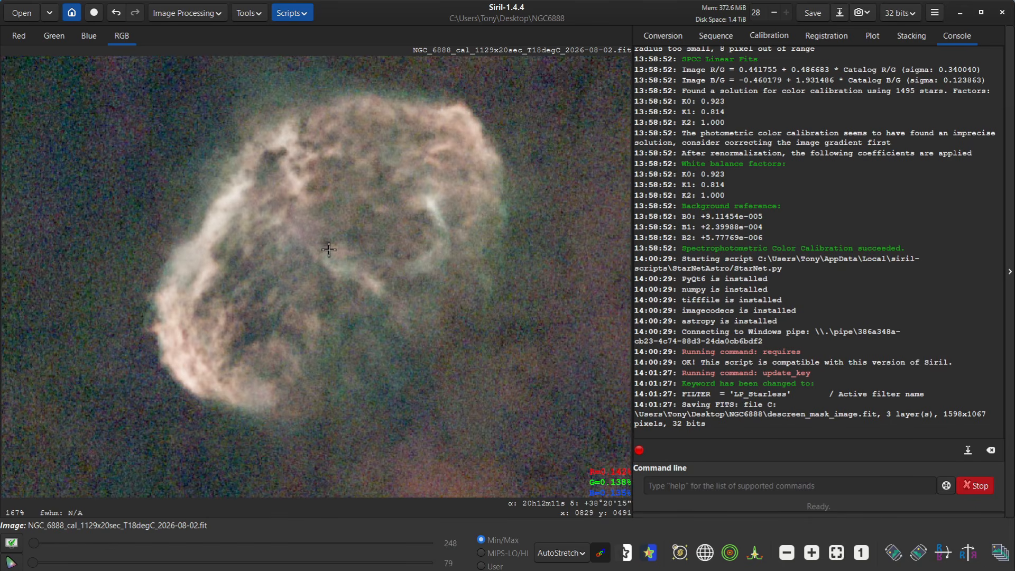
{"action": "left_click", "coordinate": [285, 14]}
{"action": "mouse_move", "coordinate": [310, 51]}
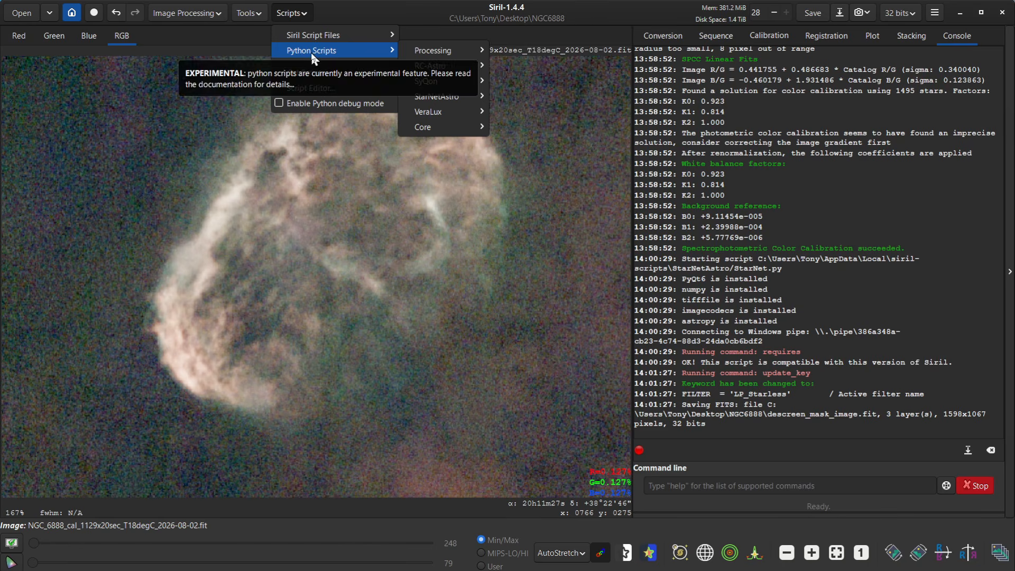
{"action": "mouse_move", "coordinate": [433, 53]}
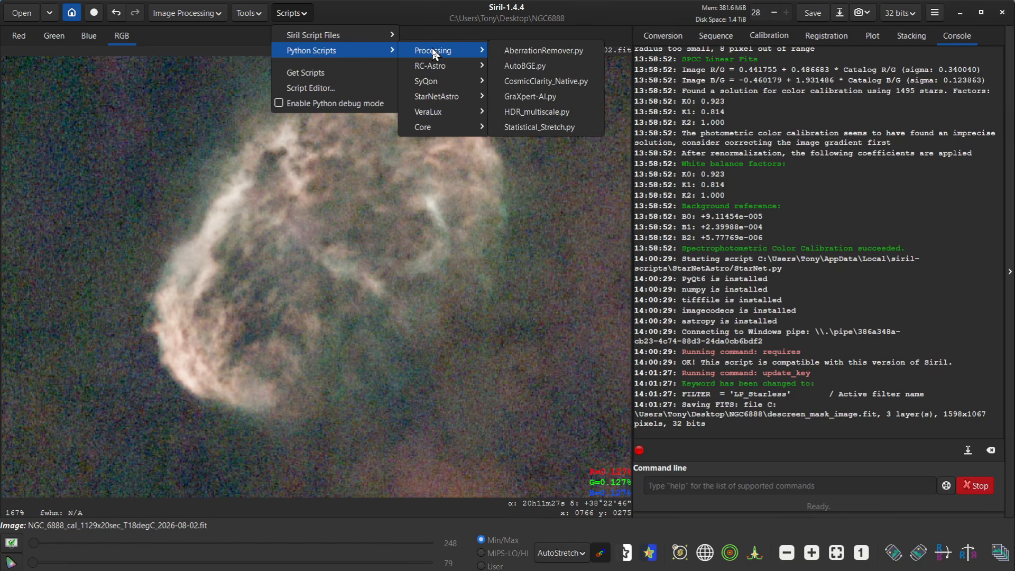
{"action": "left_click", "coordinate": [532, 86]}
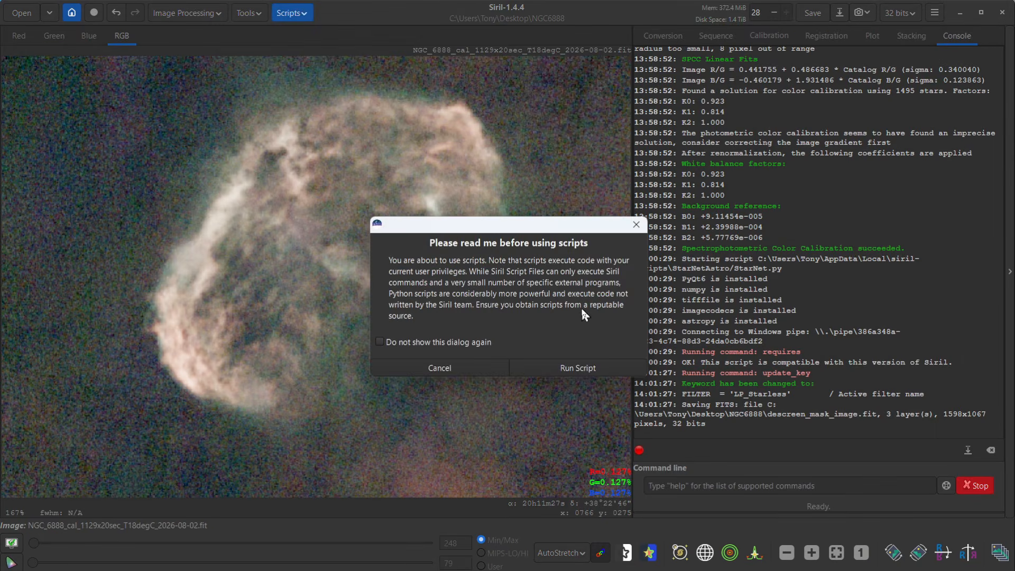
{"action": "left_click", "coordinate": [566, 367]}
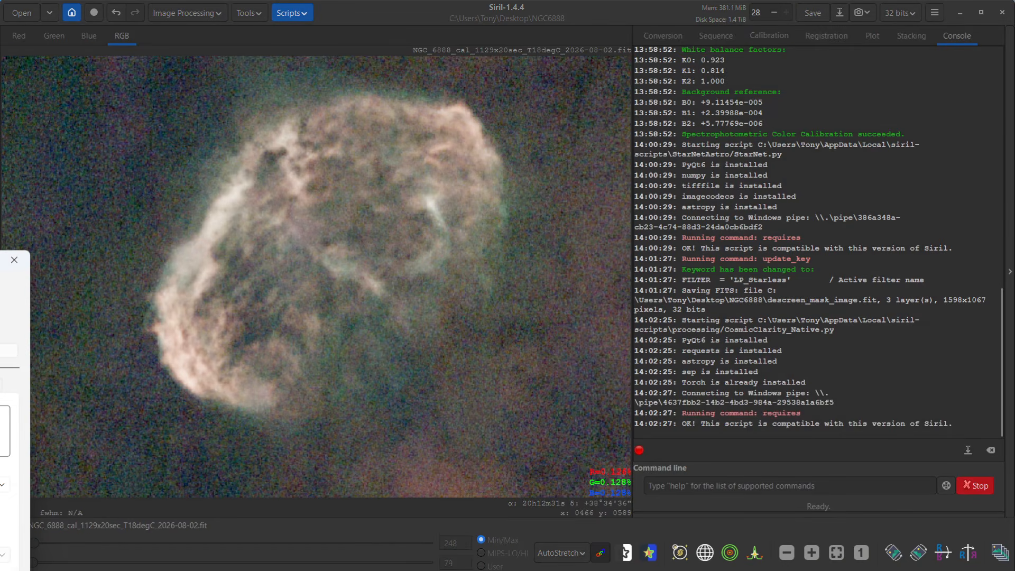
{"action": "left_click_drag", "start_coordinate": [0, 260], "coordinate": [702, 32]}
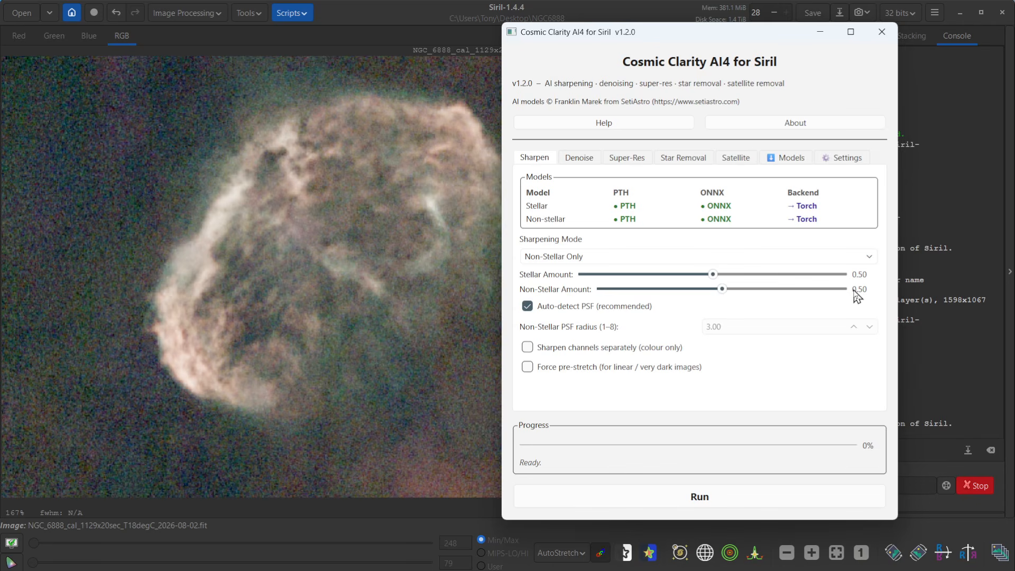
{"action": "left_click", "coordinate": [698, 497]}
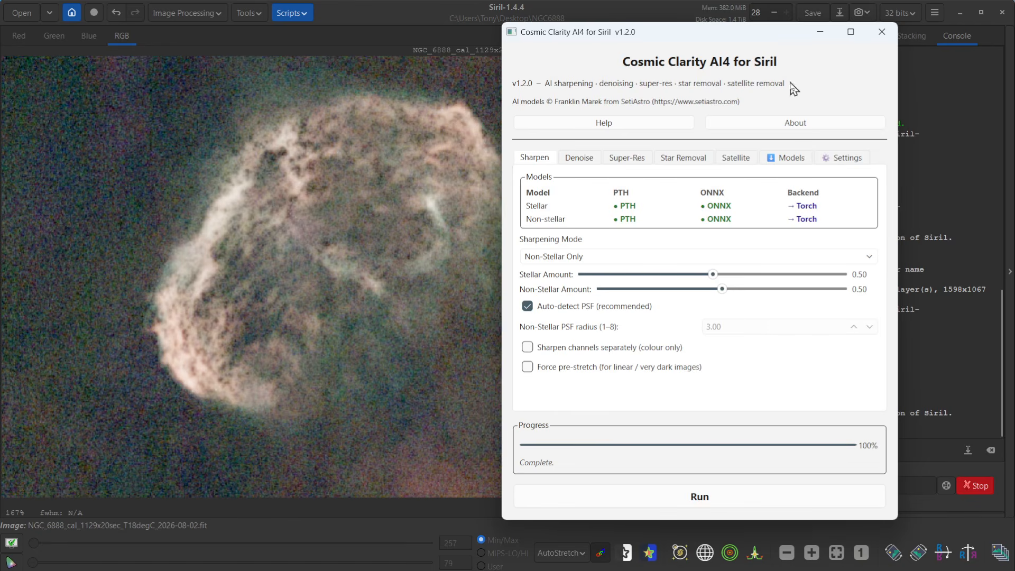
{"action": "left_click", "coordinate": [820, 33]}
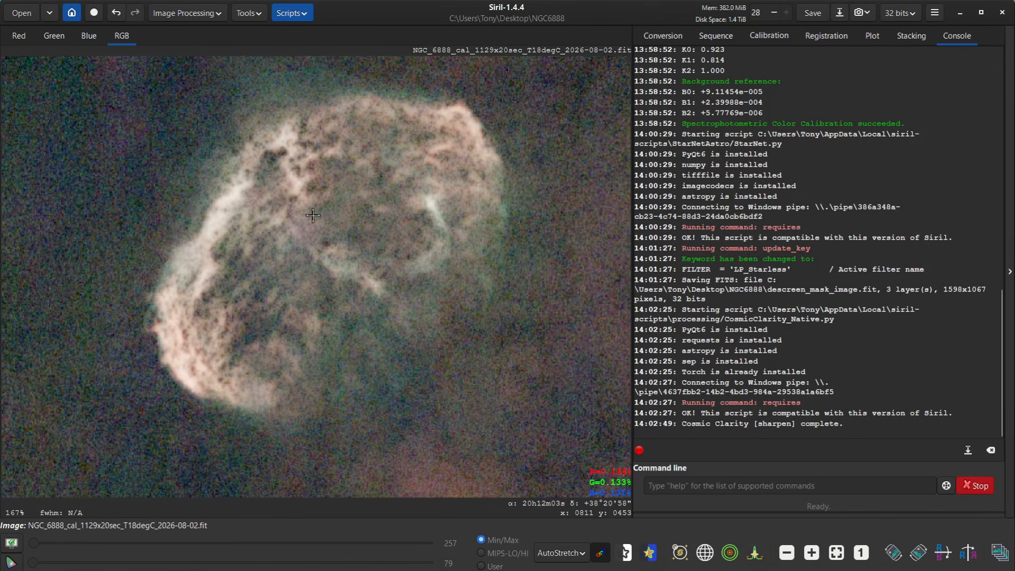
{"action": "left_click", "coordinate": [117, 15]}
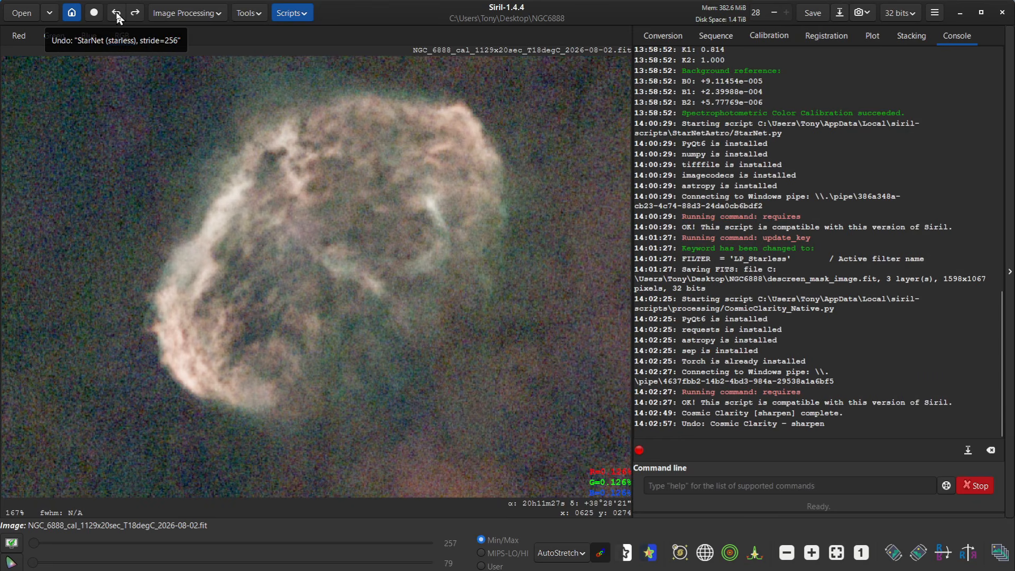
{"action": "left_click", "coordinate": [136, 14]}
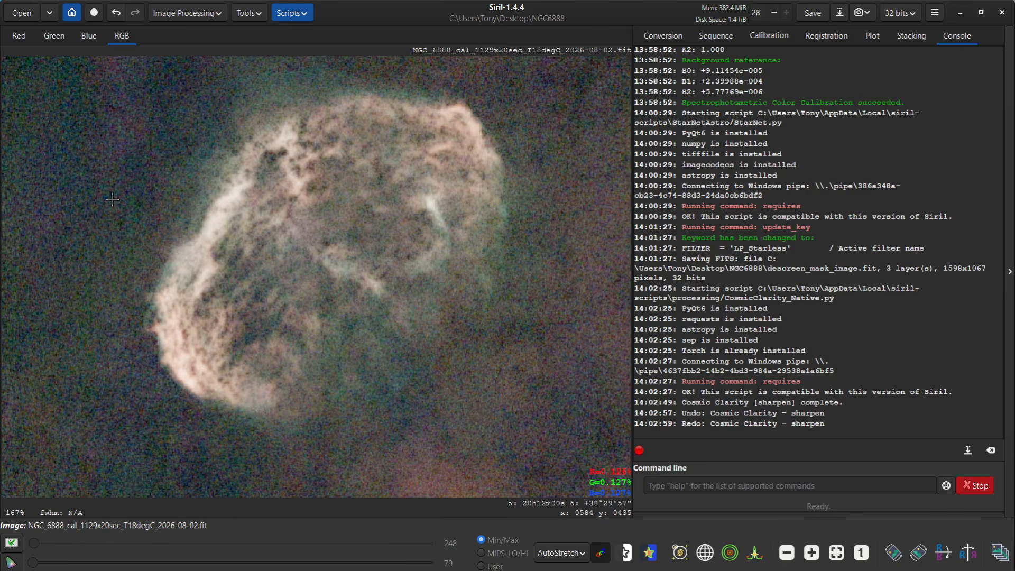
Denoise the image with the GraXpert-AI script using model 3.0.2, strength 0.50 and batch size 4, and compare before and after.
{"action": "left_click", "coordinate": [307, 15]}
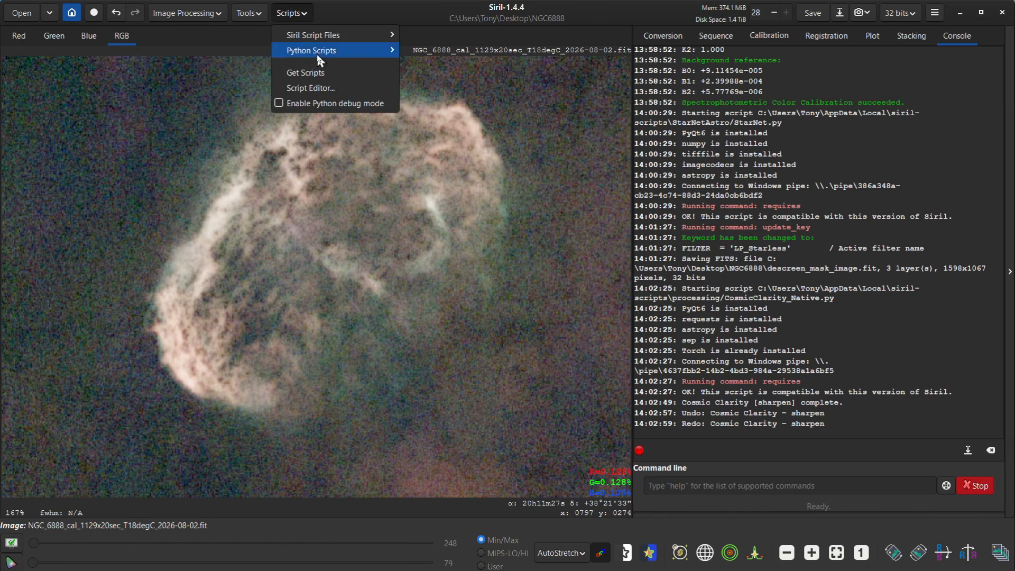
{"action": "mouse_move", "coordinate": [317, 53]}
{"action": "mouse_move", "coordinate": [431, 51]}
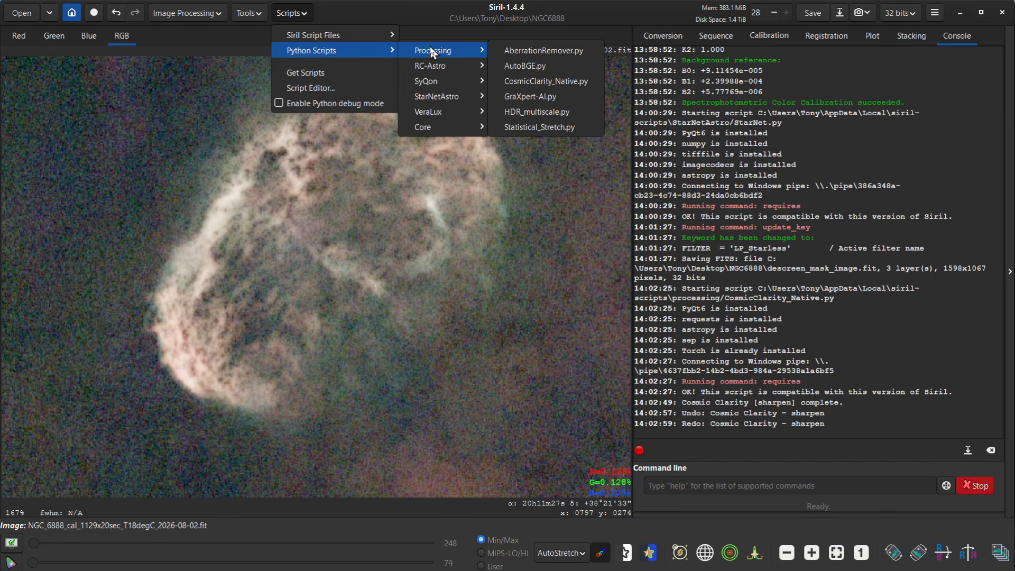
{"action": "left_click", "coordinate": [533, 97]}
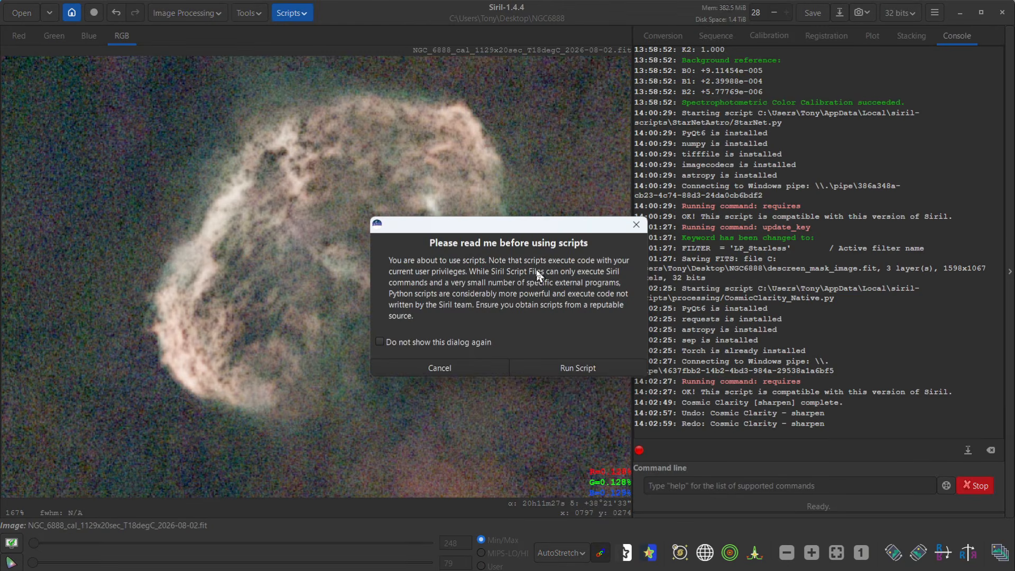
{"action": "left_click", "coordinate": [568, 367]}
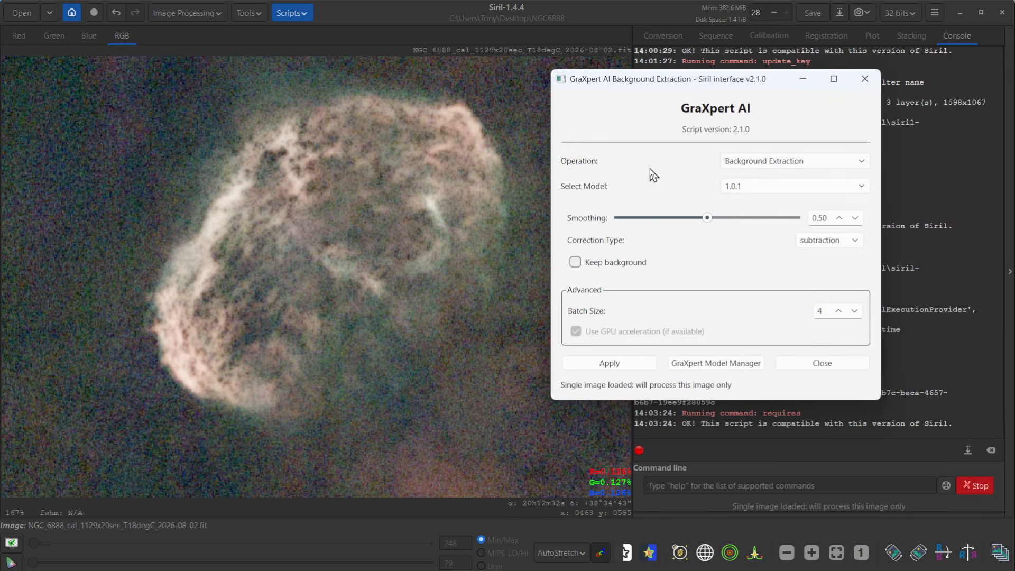
{"action": "left_click", "coordinate": [750, 162]}
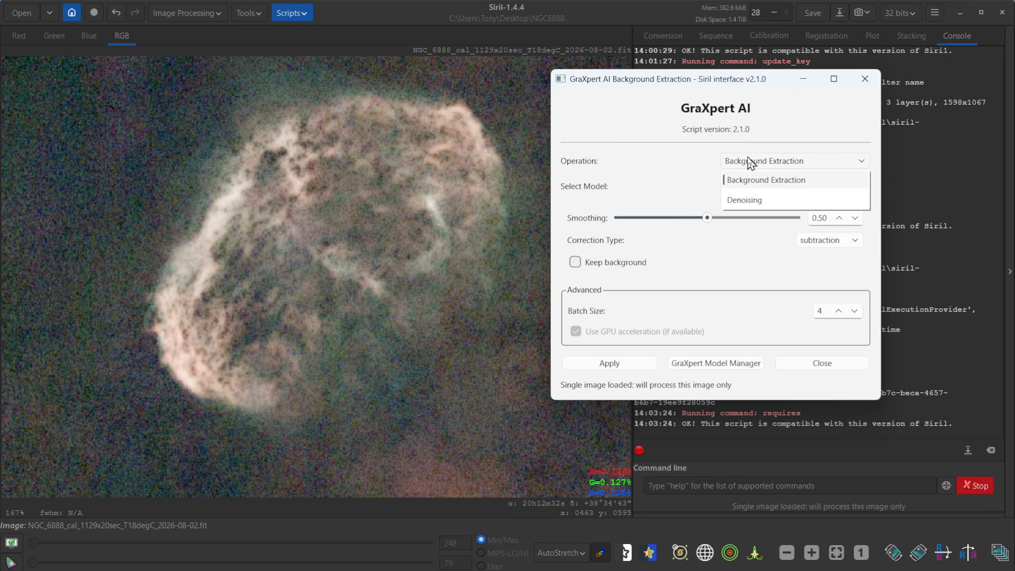
{"action": "left_click", "coordinate": [747, 201]}
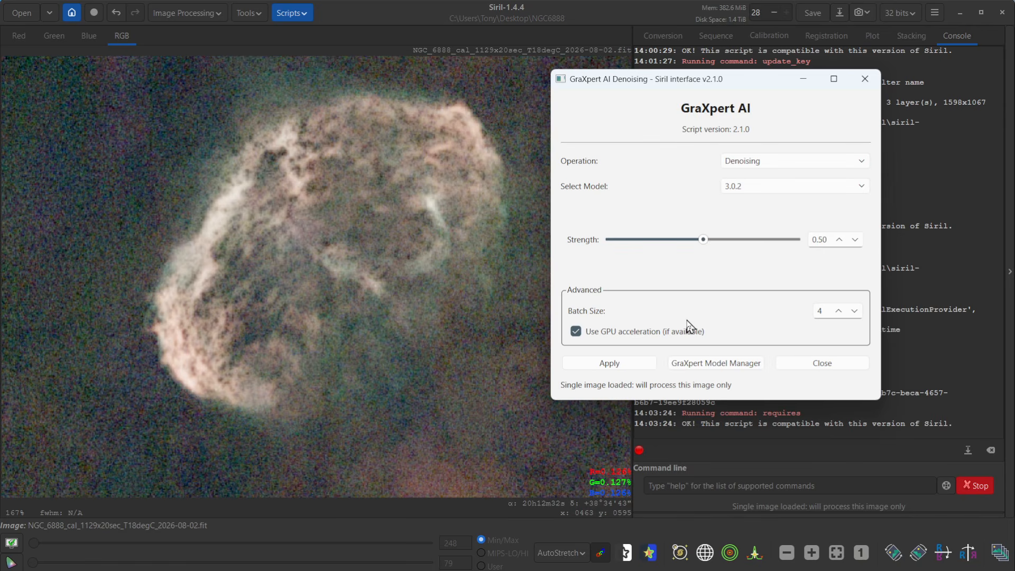
{"action": "left_click", "coordinate": [611, 364]}
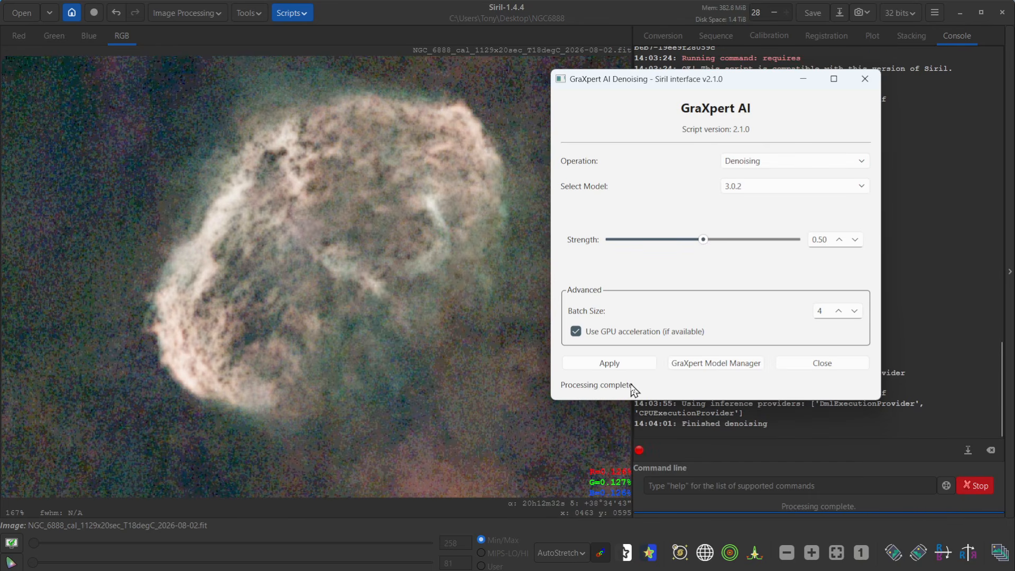
{"action": "left_click", "coordinate": [823, 365]}
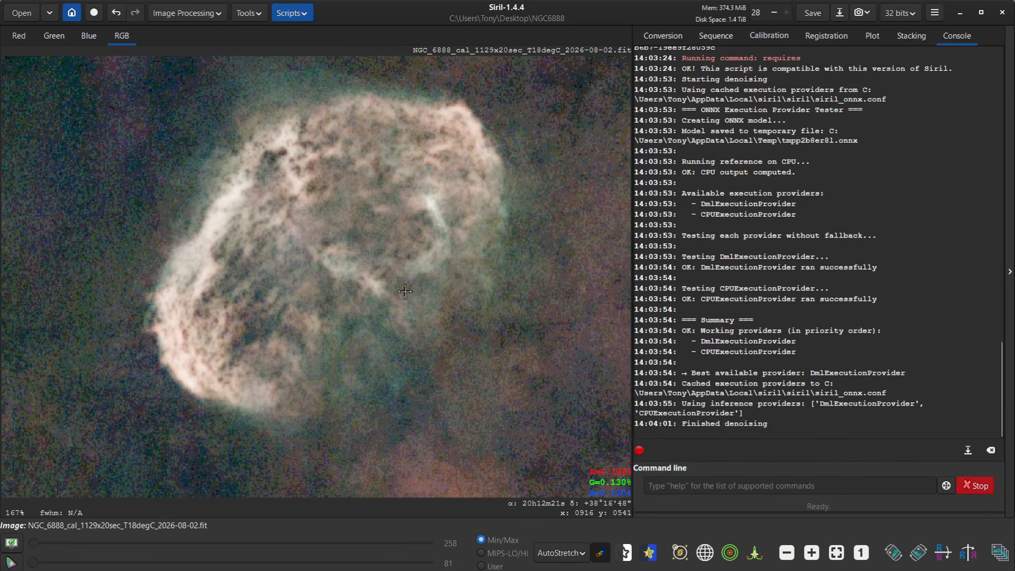
{"action": "left_click", "coordinate": [116, 14]}
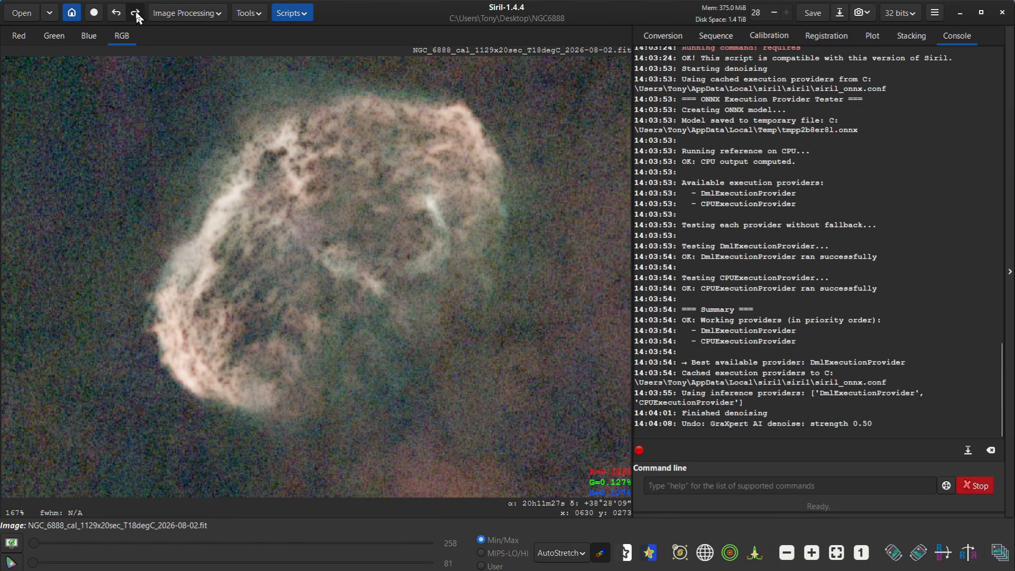
{"action": "left_click", "coordinate": [136, 13]}
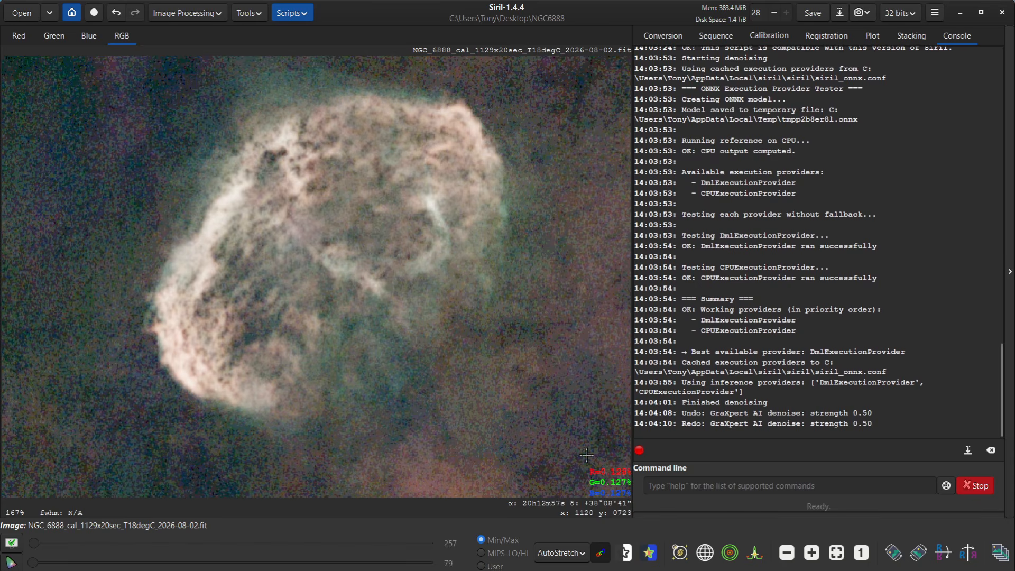
Switch the image display mode from AutoStretch to Linear.
{"action": "left_click", "coordinate": [560, 555]}
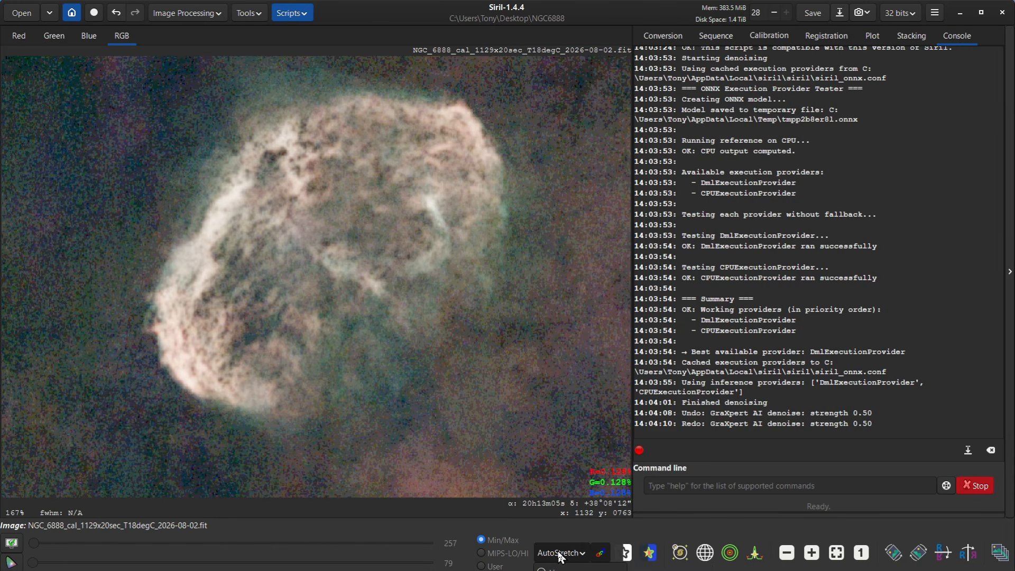
{"action": "left_click", "coordinate": [550, 567]}
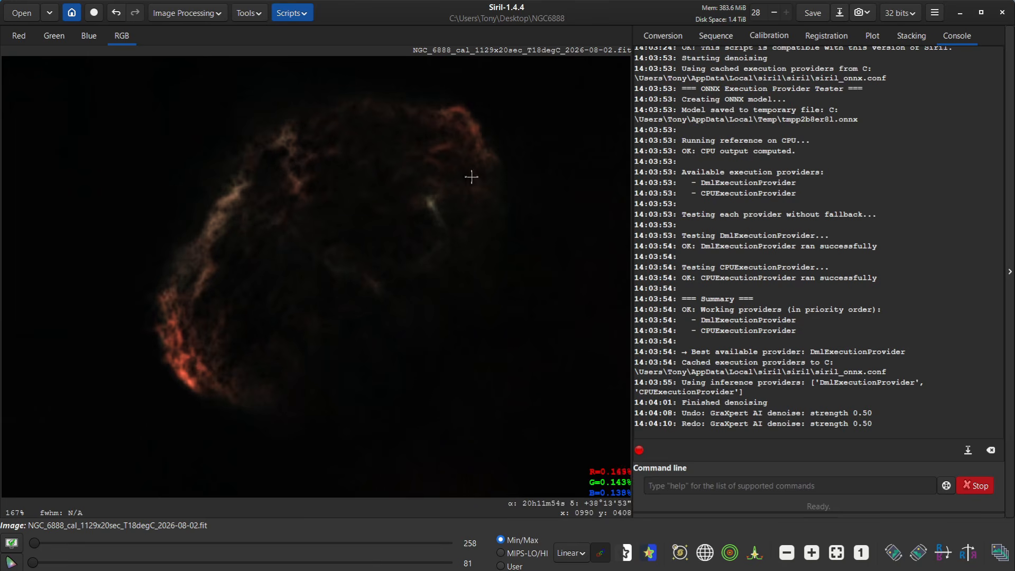
{"action": "left_click", "coordinate": [220, 16]}
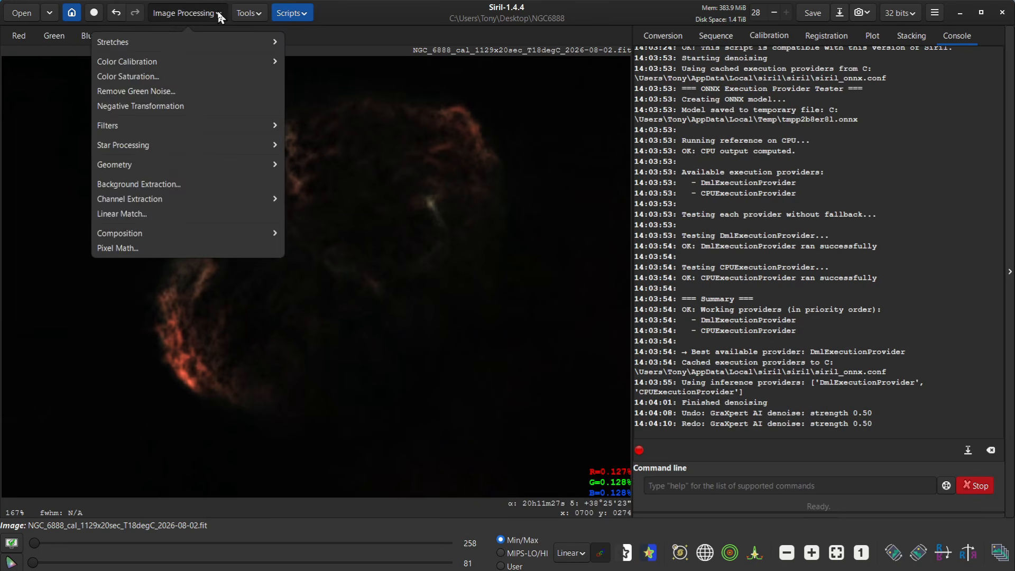
{"action": "left_click", "coordinate": [125, 45]}
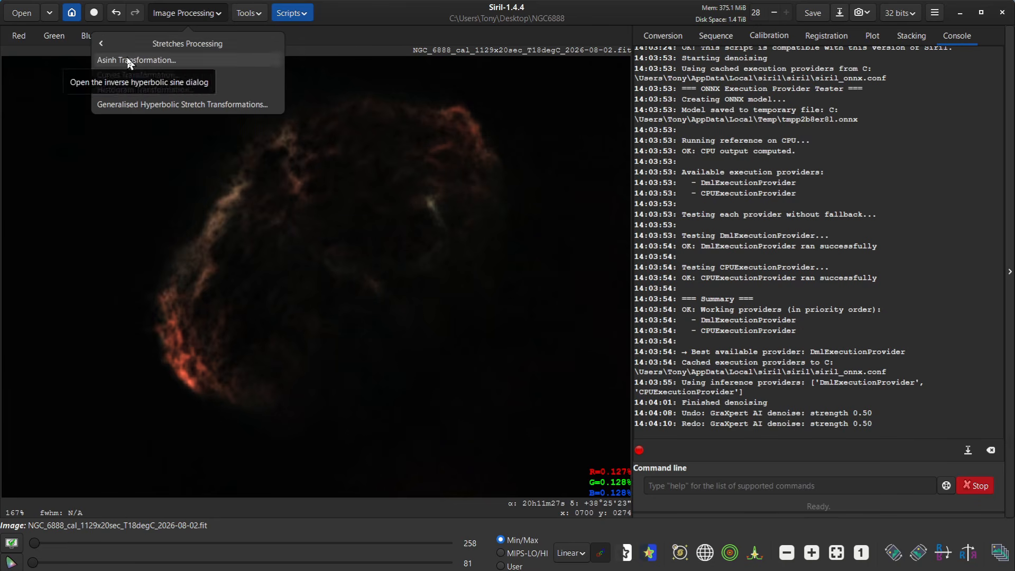
{"action": "left_click", "coordinate": [131, 62]}
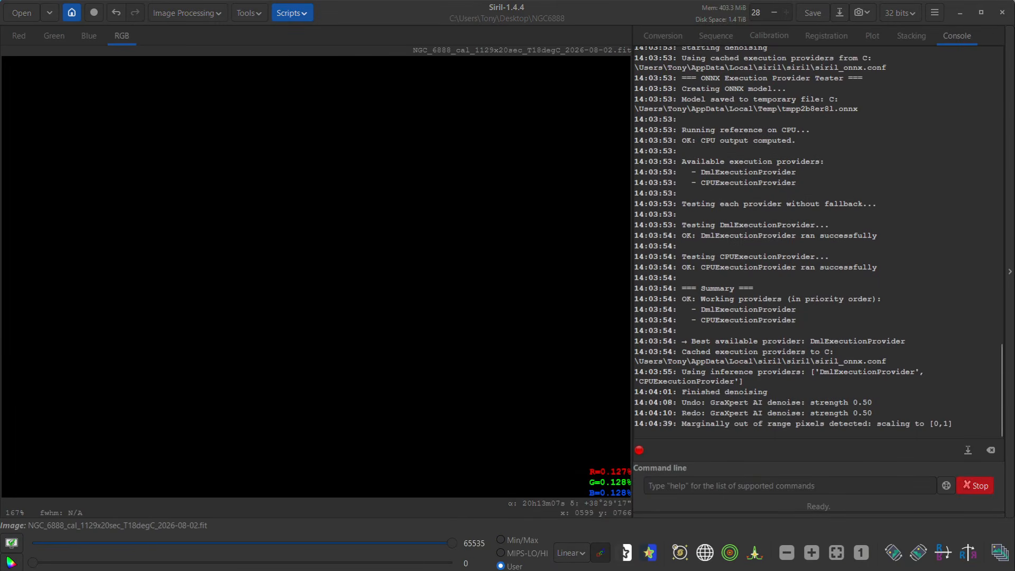
{"action": "left_click", "coordinate": [319, 286]}
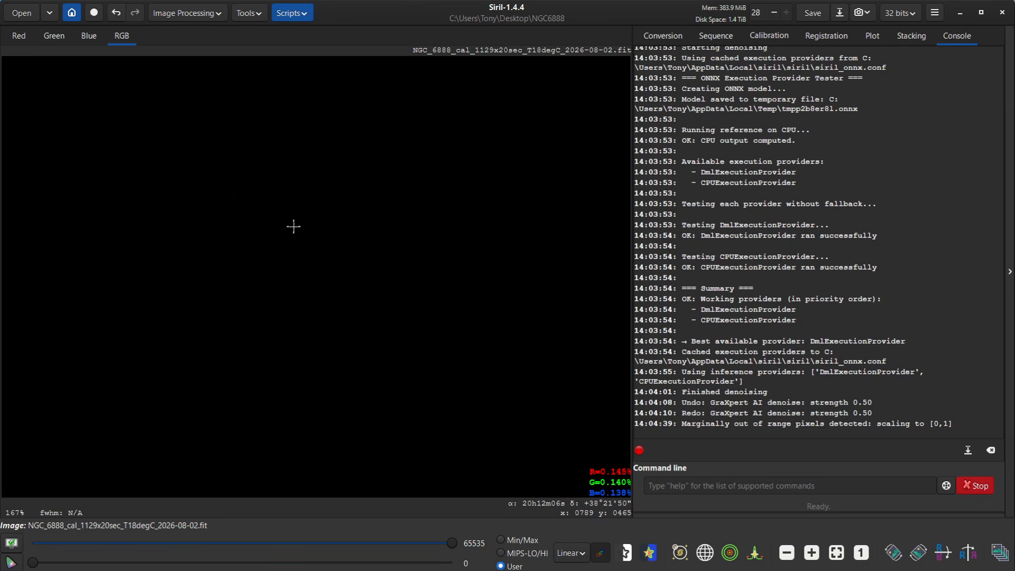
Launch the VeraLux_HyperMetric_Stretch Python script on the denoised linear image.
{"action": "left_click", "coordinate": [290, 16]}
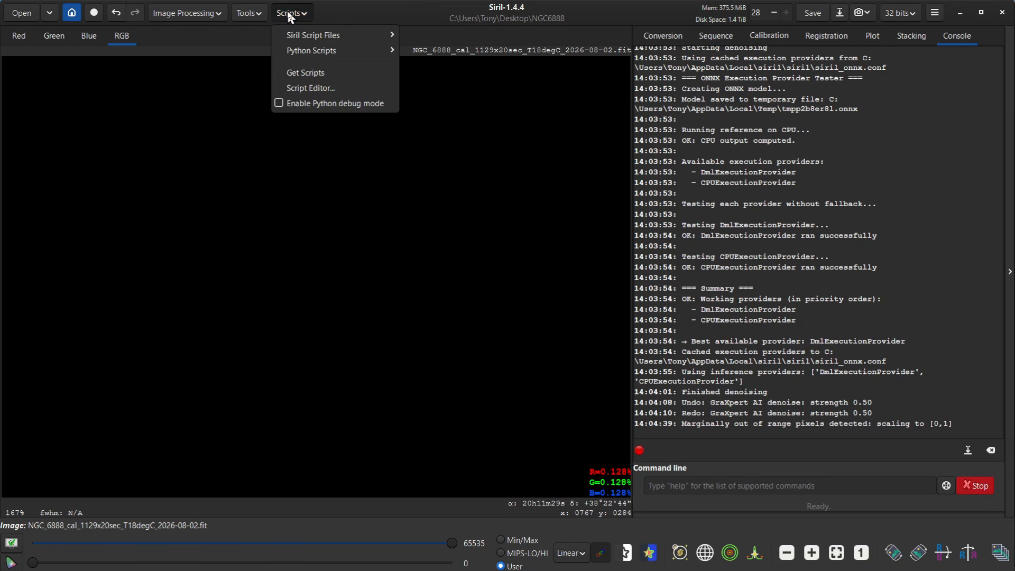
{"action": "mouse_move", "coordinate": [294, 55]}
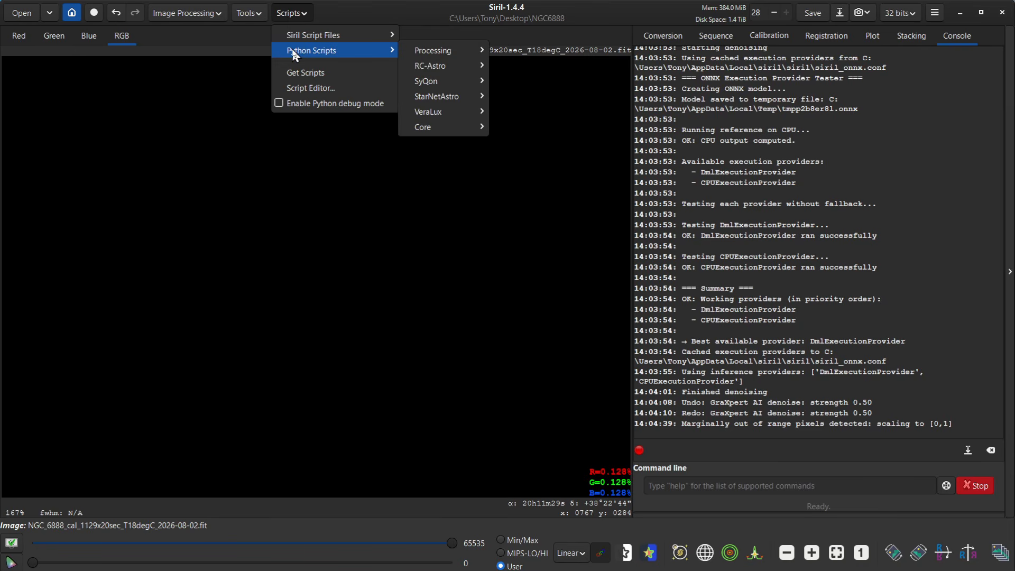
{"action": "mouse_move", "coordinate": [458, 110]}
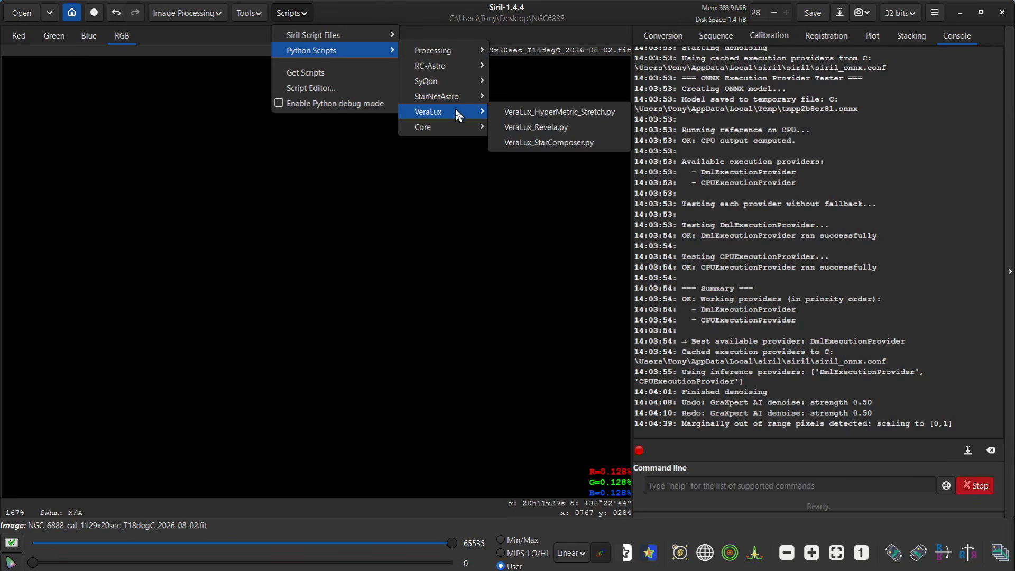
{"action": "left_click", "coordinate": [552, 113]}
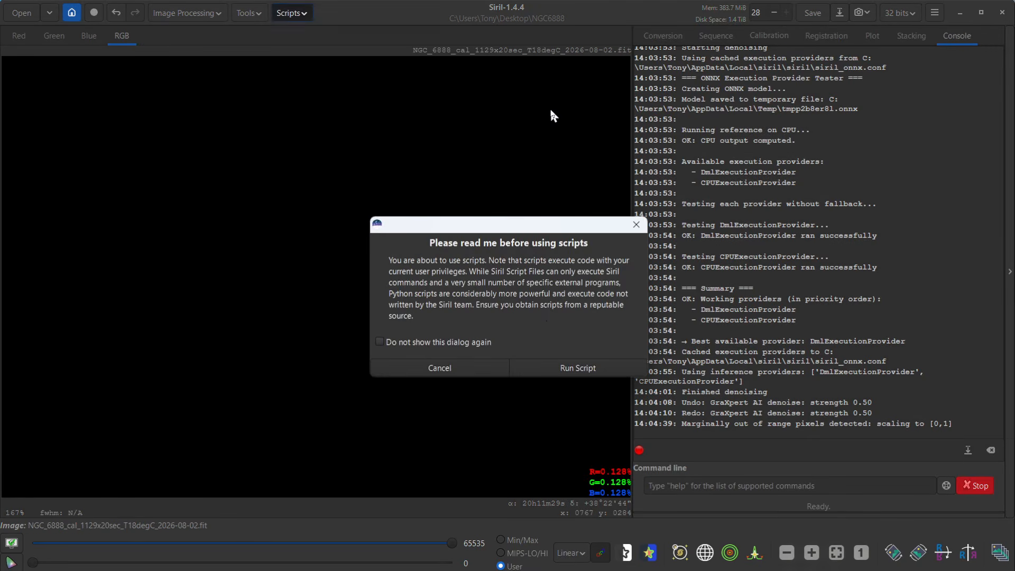
{"action": "left_click", "coordinate": [569, 366]}
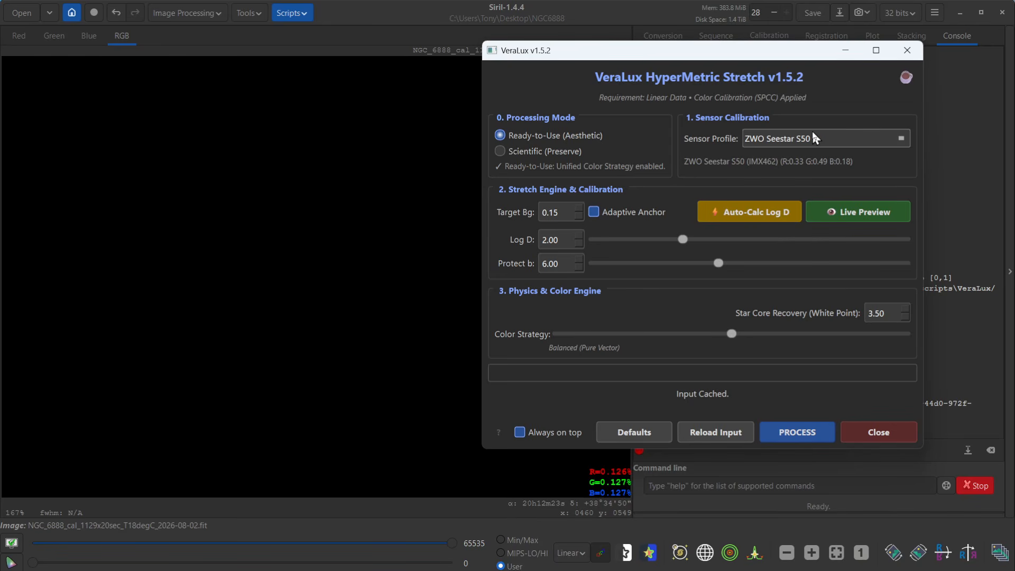
Open the live preview of the HyperMetric stretch, place it beside the stretch settings and examine the nebula up close.
{"action": "left_click", "coordinate": [866, 214]}
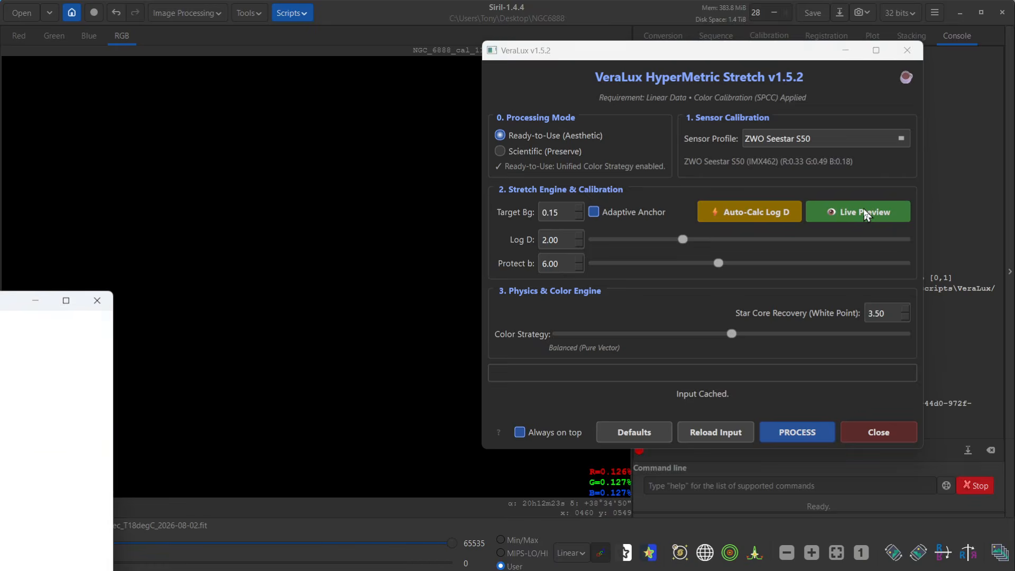
{"action": "left_click_drag", "start_coordinate": [1, 298], "coordinate": [440, 53]}
{"action": "left_click_drag", "start_coordinate": [682, 59], "coordinate": [750, 74]}
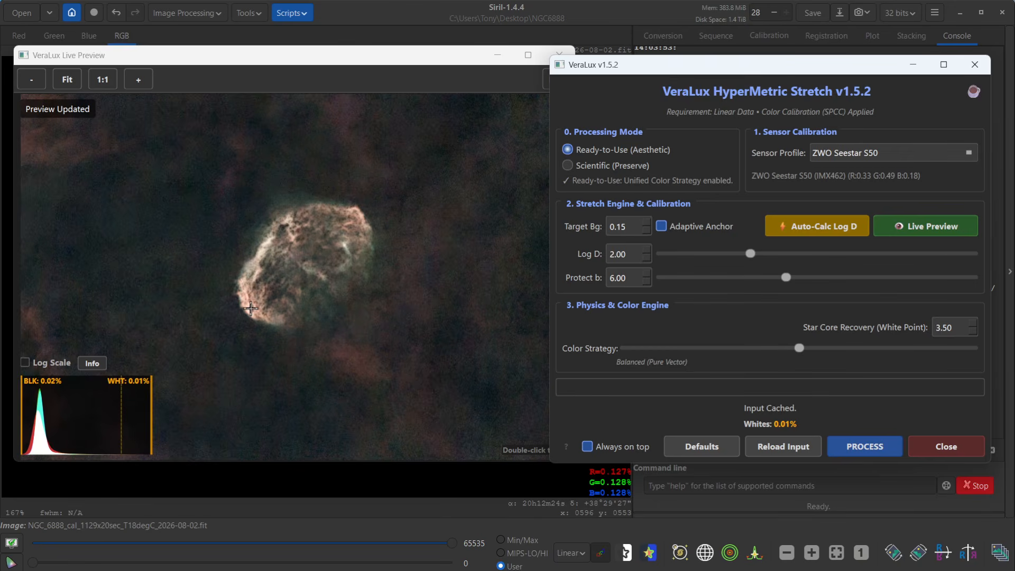
{"action": "scroll", "coordinate": [250, 308], "scroll_direction": "up", "scroll_amount": 6}
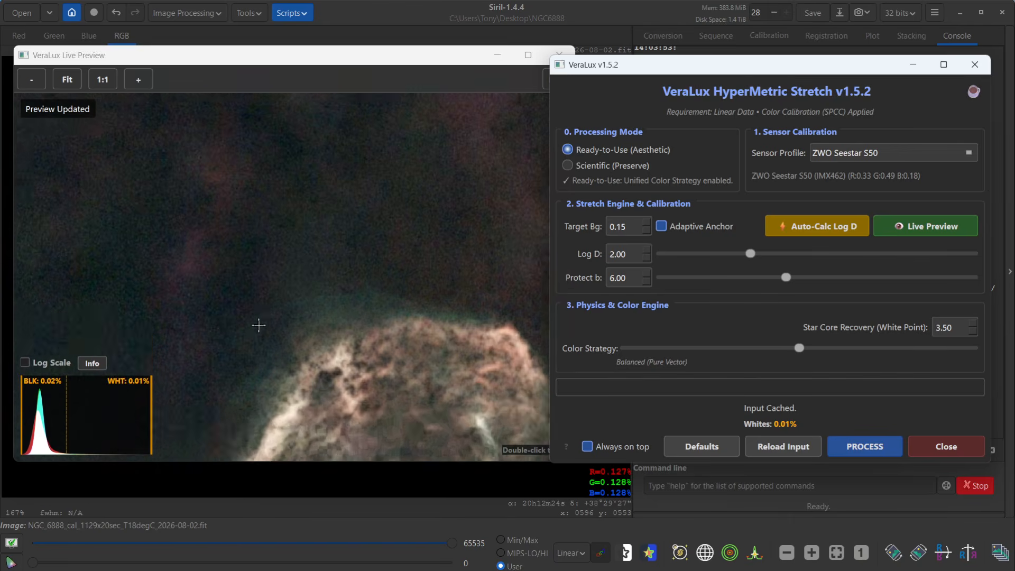
{"action": "left_click_drag", "start_coordinate": [321, 439], "coordinate": [336, 159]}
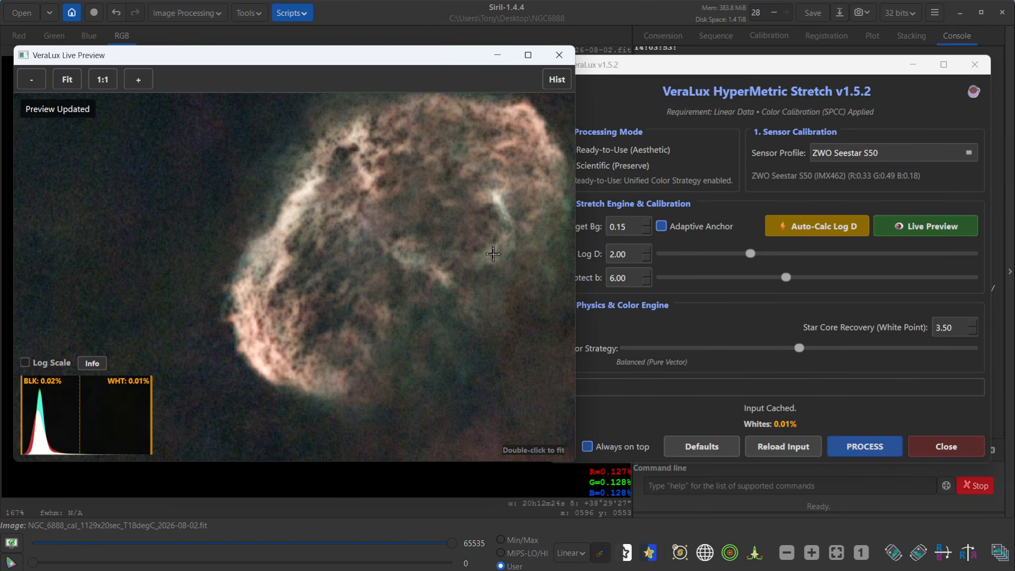
Reset the HyperMetric stretch settings to defaults, then select the ZWO Seestar S50 sensor profile and set the target background to 0.15.
{"action": "left_click", "coordinate": [714, 66]}
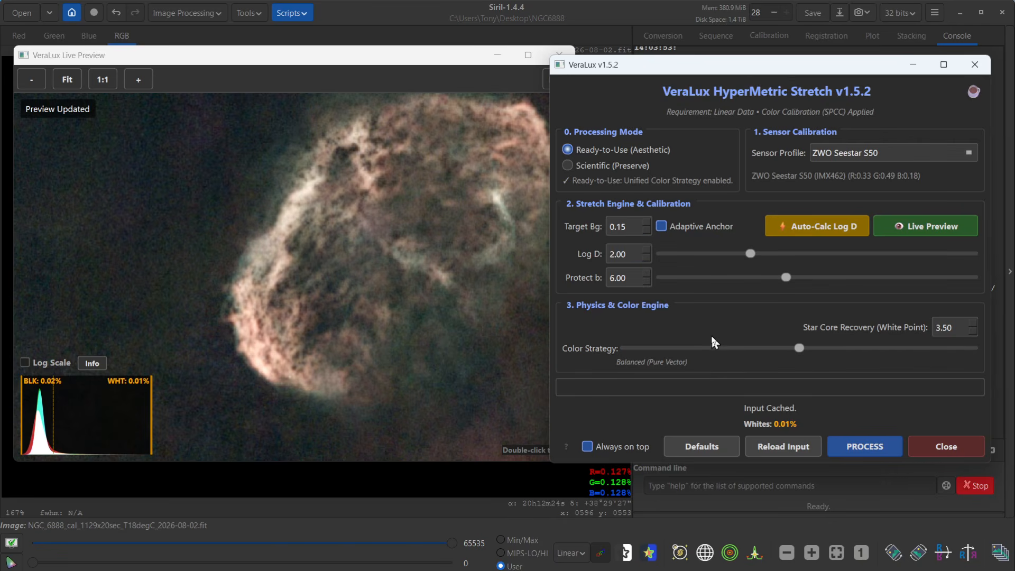
{"action": "left_click", "coordinate": [703, 448]}
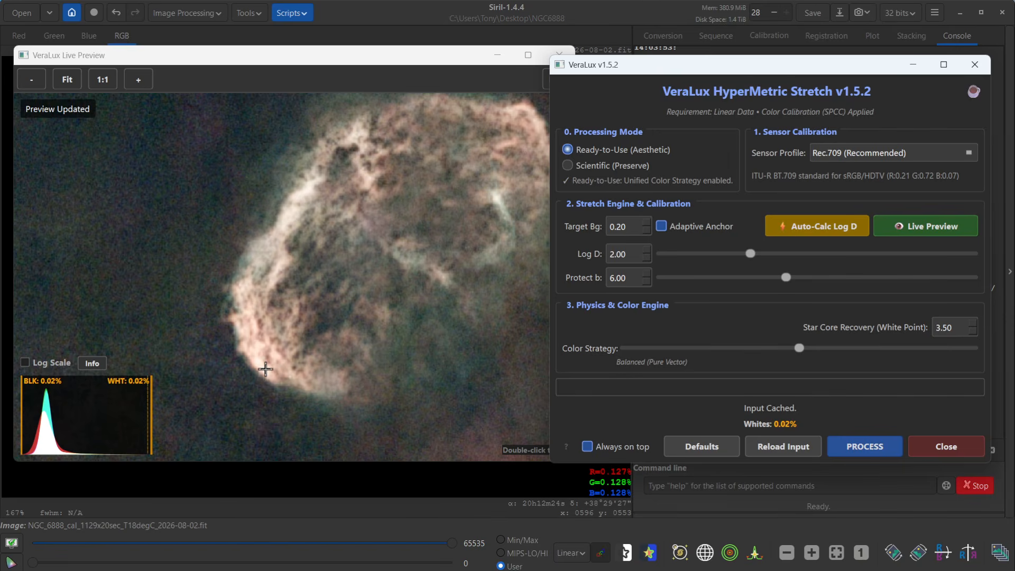
{"action": "left_click", "coordinate": [857, 153]}
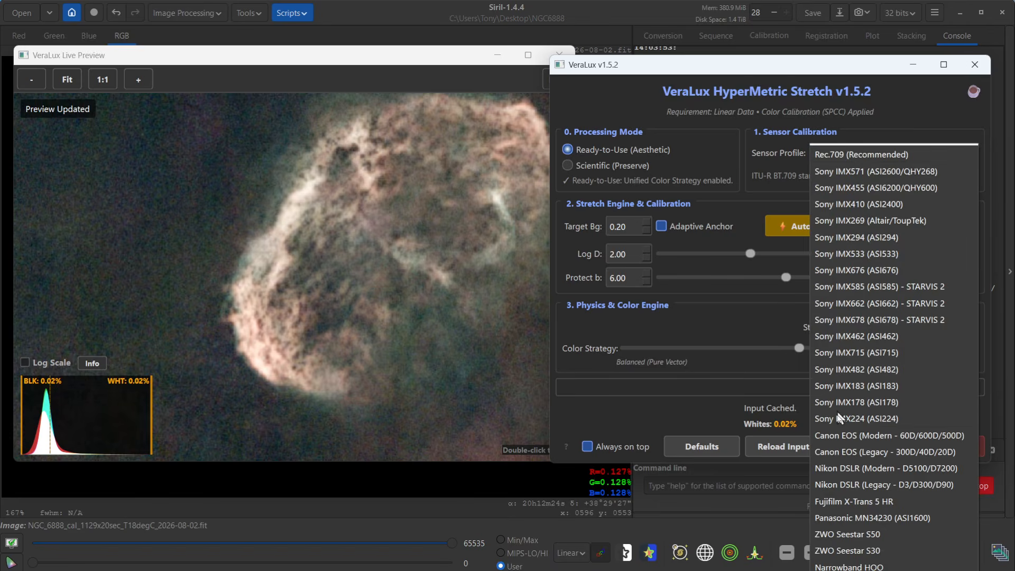
{"action": "left_click", "coordinate": [876, 534]}
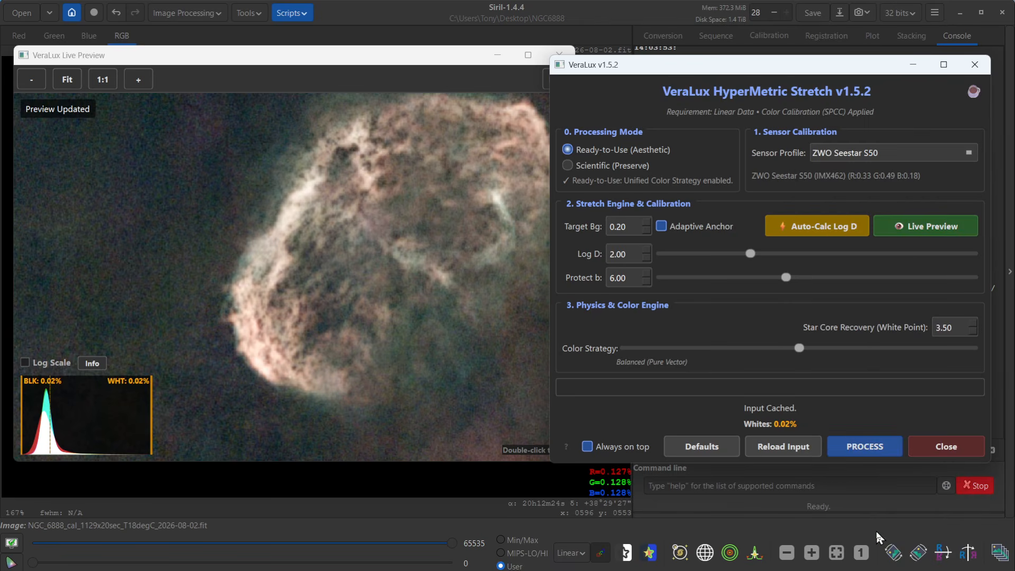
{"action": "left_click", "coordinate": [647, 231]}
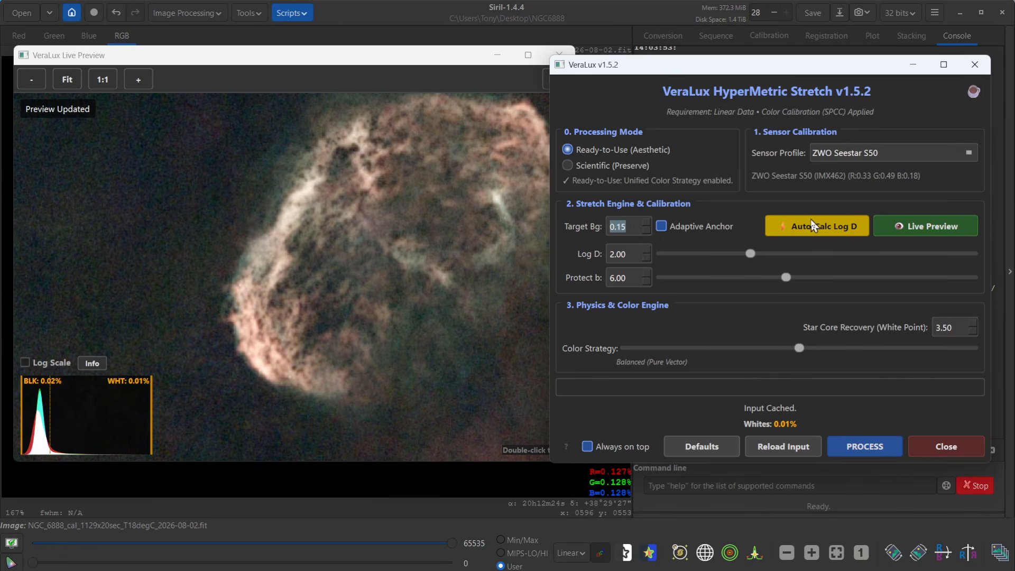
Auto-calculate Log D for the HyperMetric stretch, apply the stretch to the nebula image and close the script.
{"action": "left_click", "coordinate": [819, 228]}
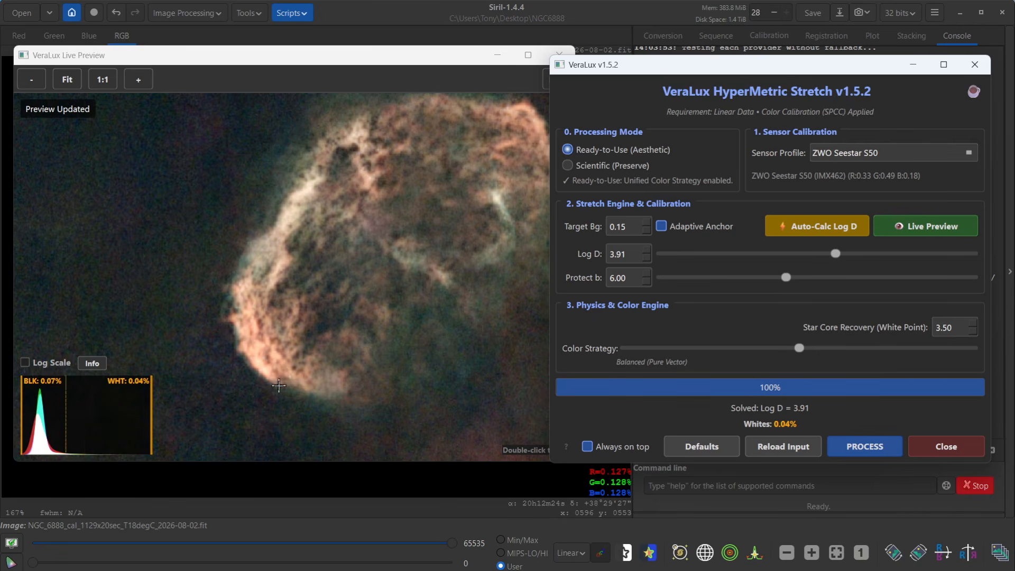
{"action": "left_click", "coordinate": [855, 452]}
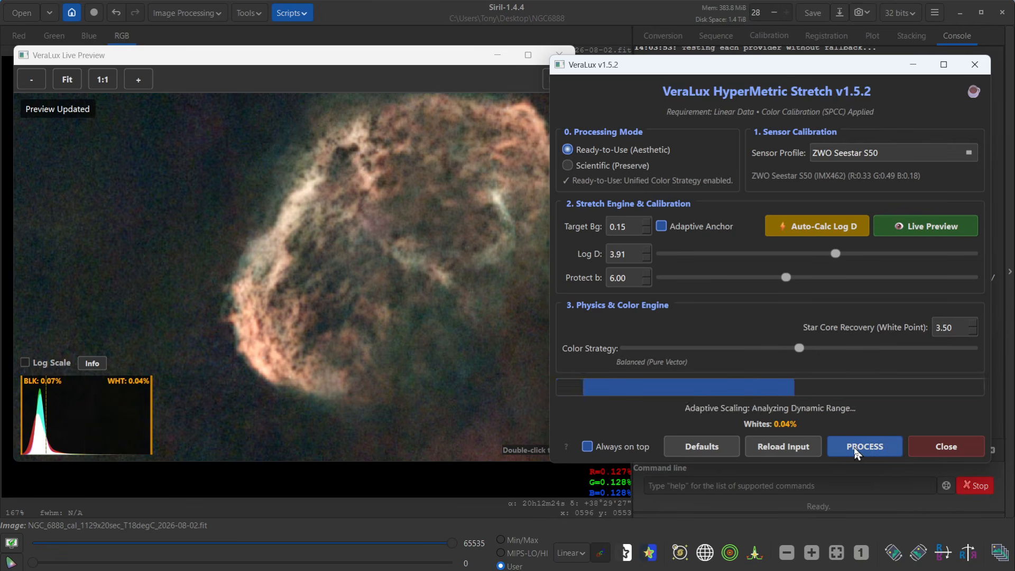
{"action": "left_click", "coordinate": [940, 448]}
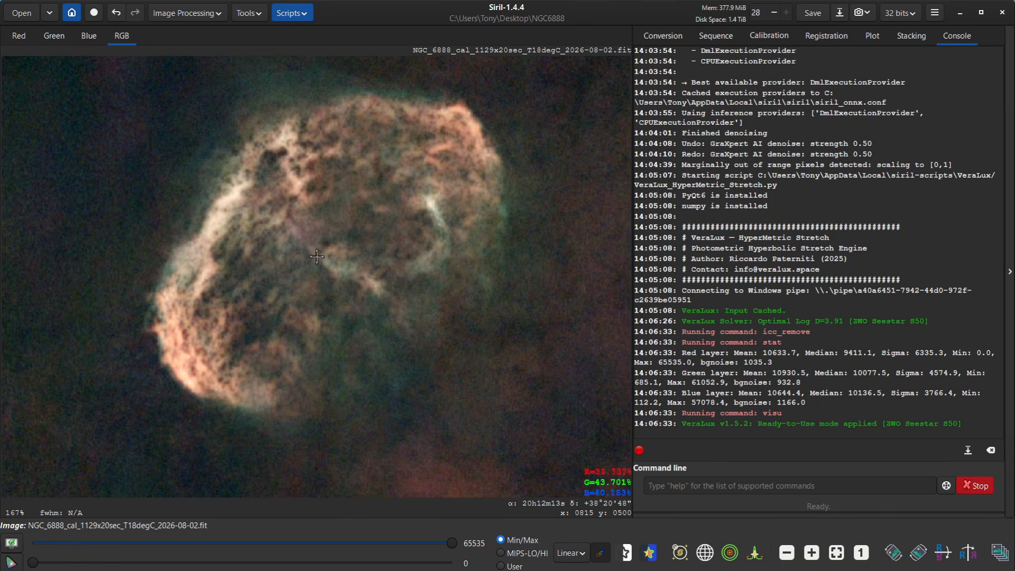
{"action": "scroll", "coordinate": [320, 247], "scroll_direction": "down", "scroll_amount": 1}
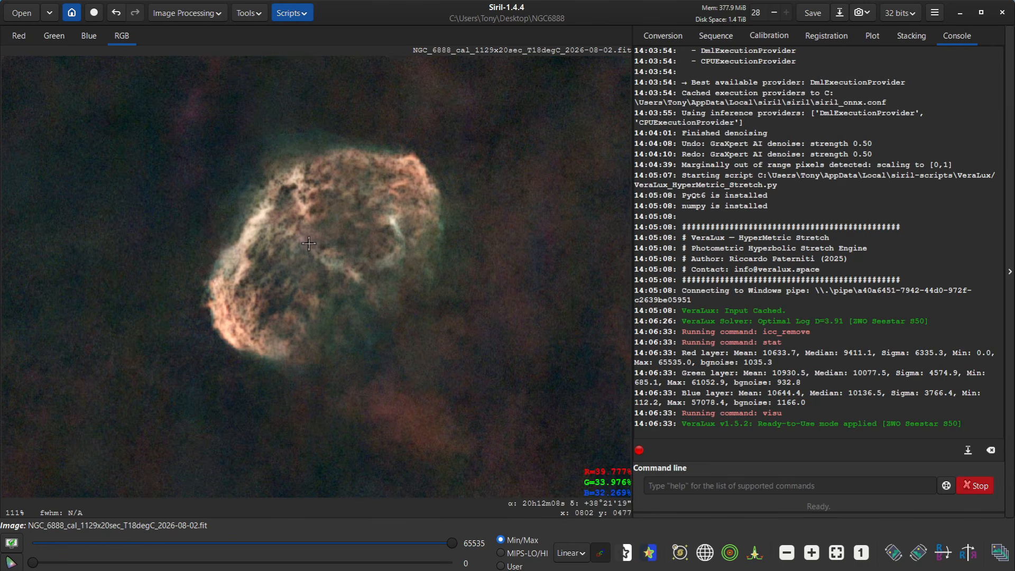
Launch the VeraLux_Revela Python script on the stretched image and bring its window fully into view.
{"action": "left_click", "coordinate": [299, 16]}
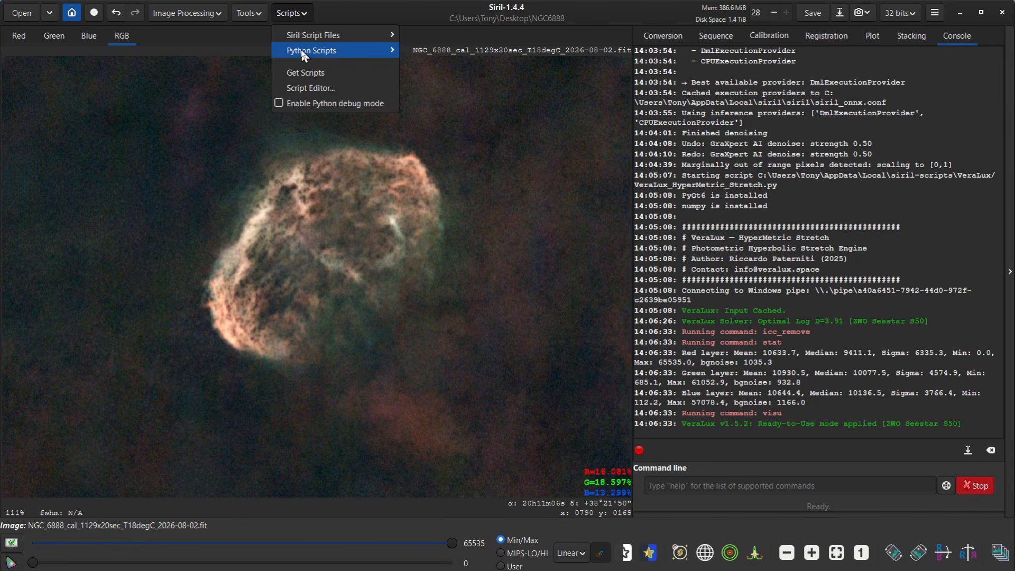
{"action": "mouse_move", "coordinate": [317, 50]}
{"action": "mouse_move", "coordinate": [426, 113]}
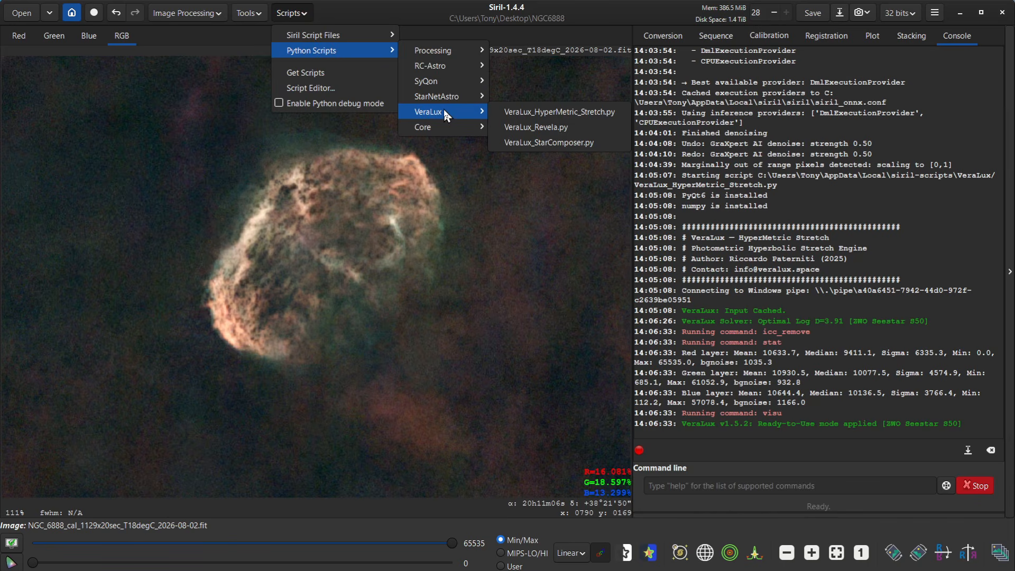
{"action": "left_click", "coordinate": [544, 132]}
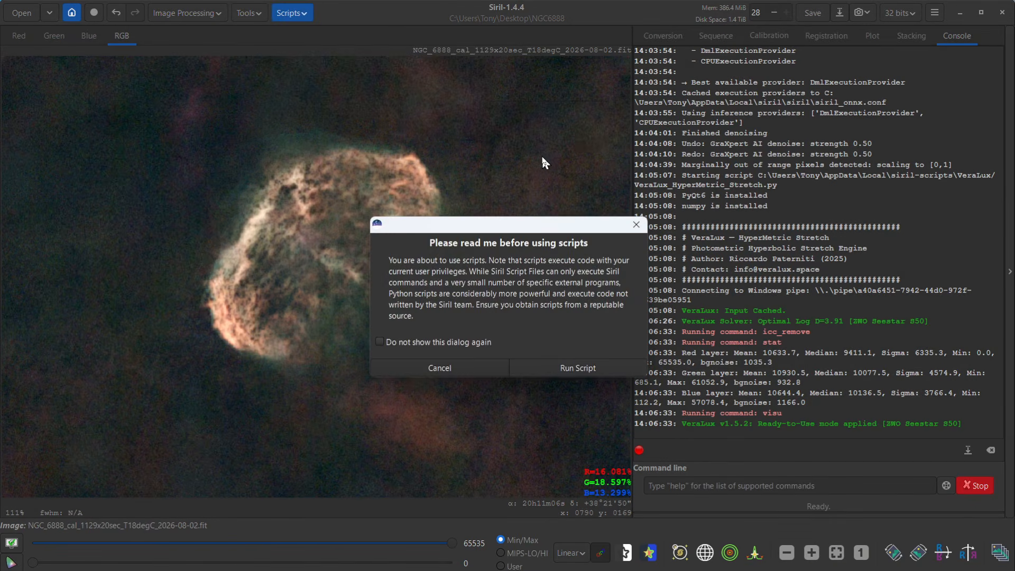
{"action": "left_click", "coordinate": [566, 367]}
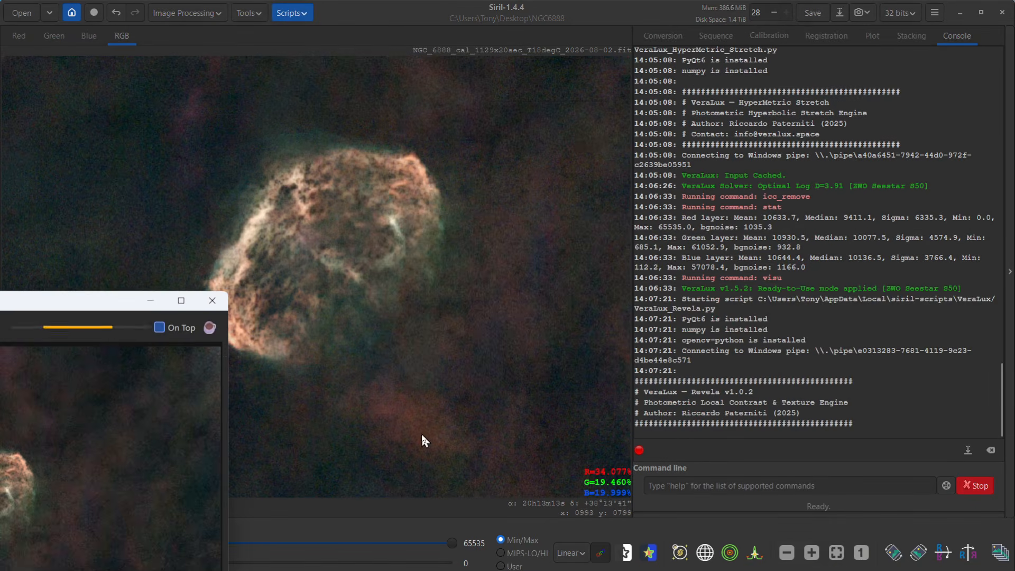
{"action": "left_click_drag", "start_coordinate": [87, 308], "coordinate": [777, 82]}
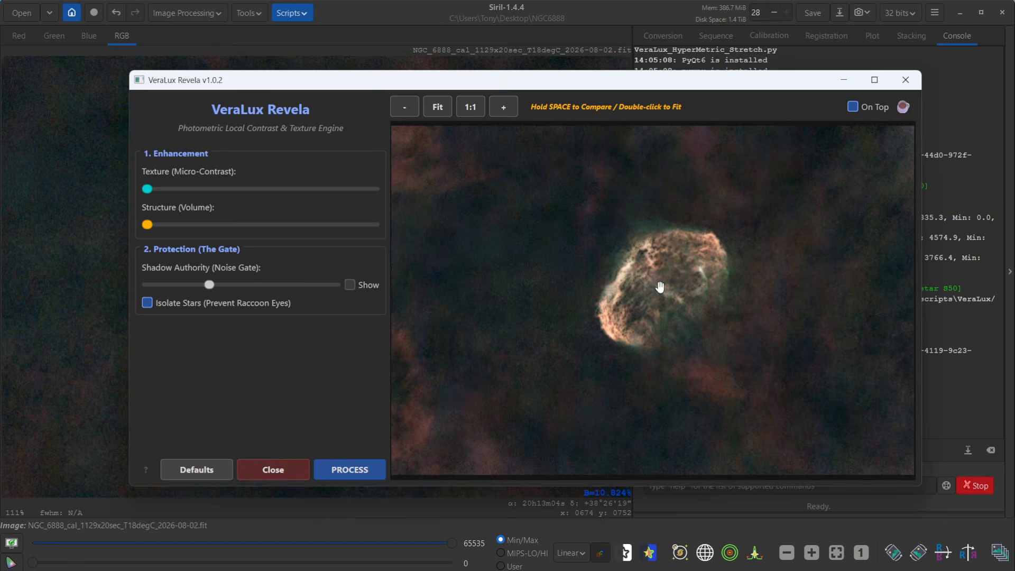
Apply Revela with a modest texture boost and a slight structure boost, comparing the nebula with the original before processing.
{"action": "scroll", "coordinate": [661, 289], "scroll_direction": "up", "scroll_amount": 3}
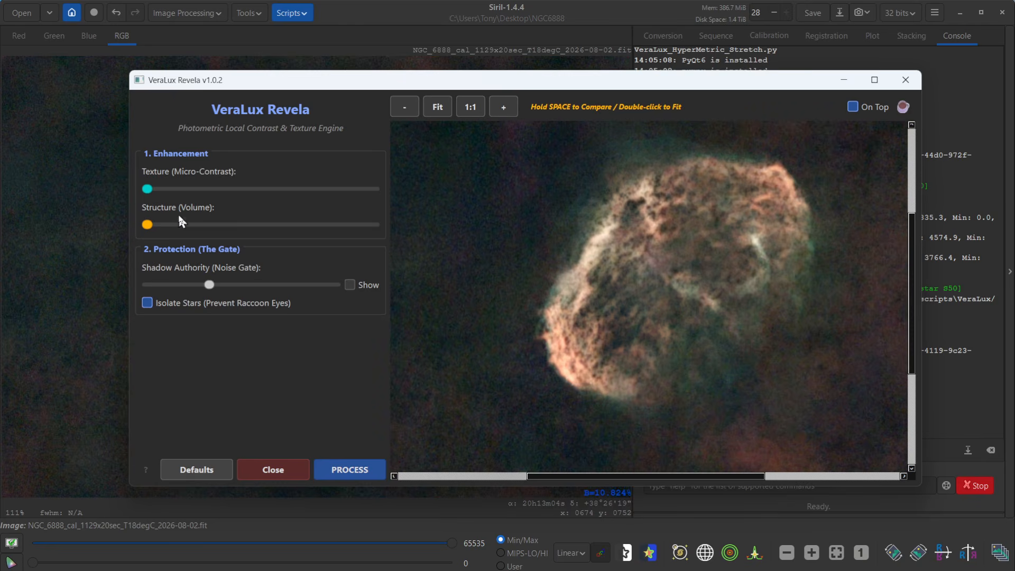
{"action": "left_click_drag", "start_coordinate": [147, 189], "coordinate": [390, 189]}
{"action": "left_click_drag", "start_coordinate": [374, 188], "coordinate": [190, 190]}
{"action": "left_click", "coordinate": [328, 467]}
{"action": "left_click_drag", "start_coordinate": [149, 228], "coordinate": [164, 226]}
{"action": "key", "text": "space"}
{"action": "left_click", "coordinate": [364, 473]}
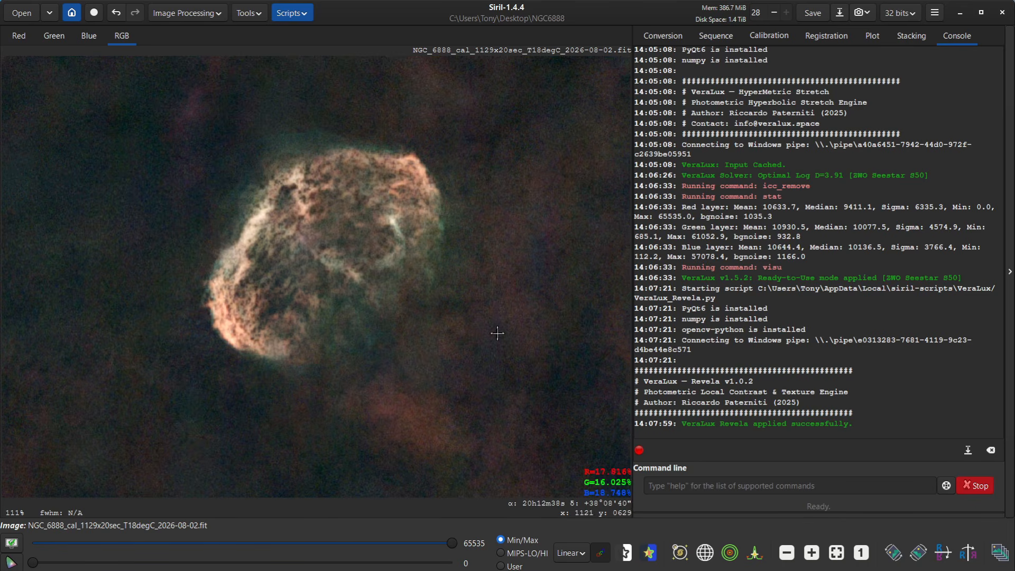
Save the image as starless-NGC_6888_cal_1129x20sec_T18degC_2026-08-02.fit in the NGC6888 folder, in 32-bit floating point format.
{"action": "left_click", "coordinate": [840, 13]}
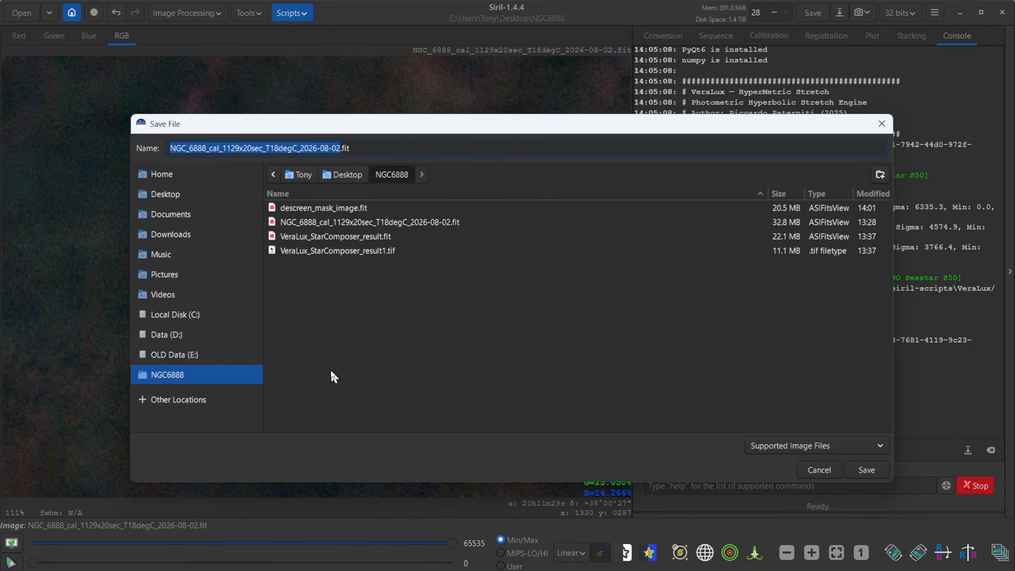
{"action": "key", "text": "Home"}
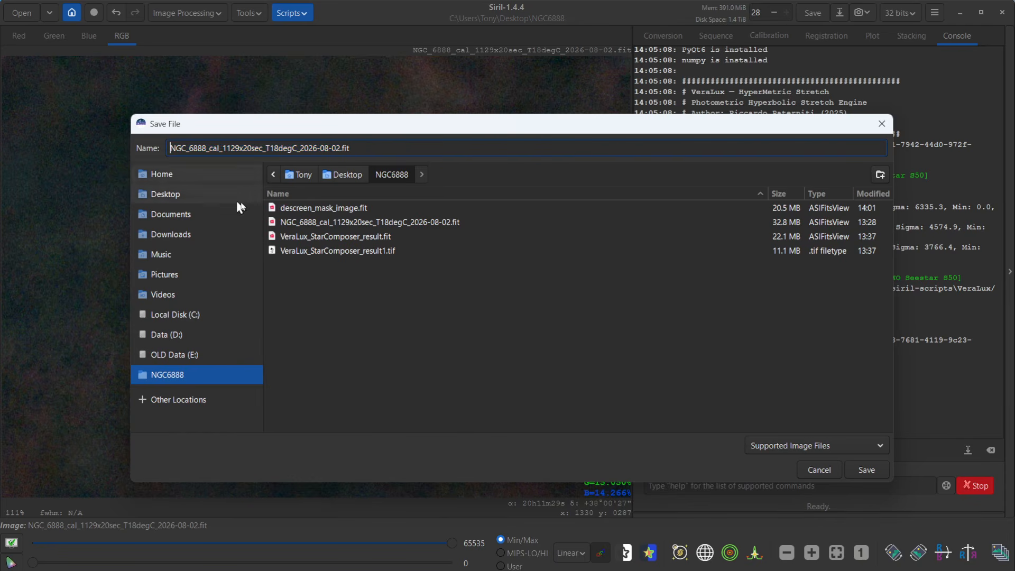
{"action": "type", "text": "star"}
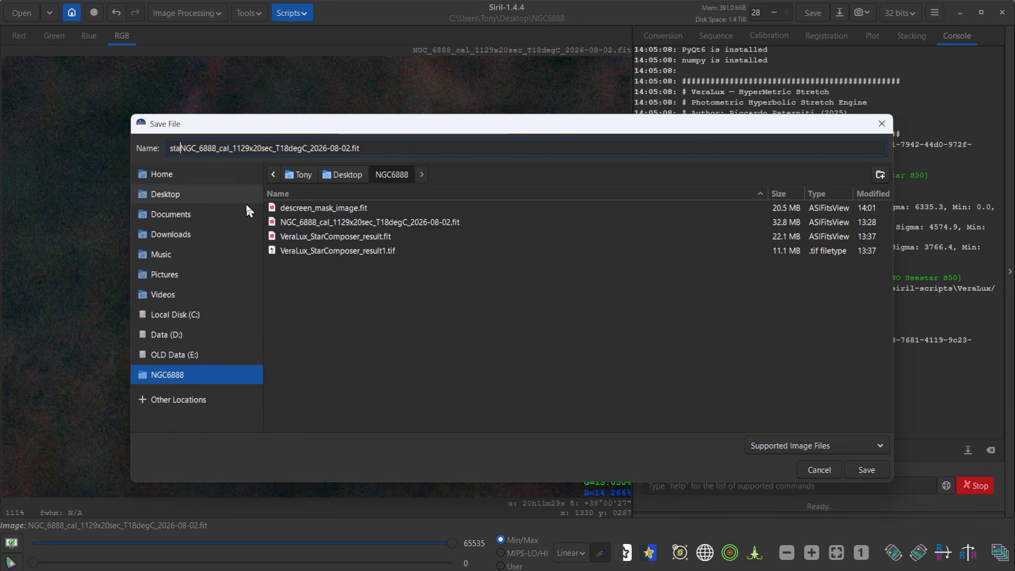
{"action": "type", "text": "less-"}
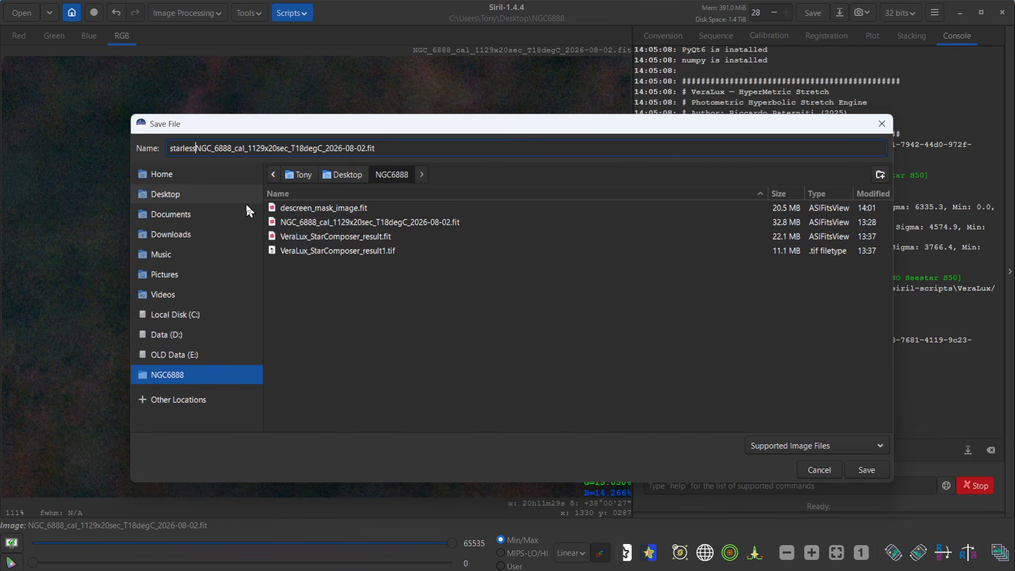
{"action": "left_click", "coordinate": [857, 467]}
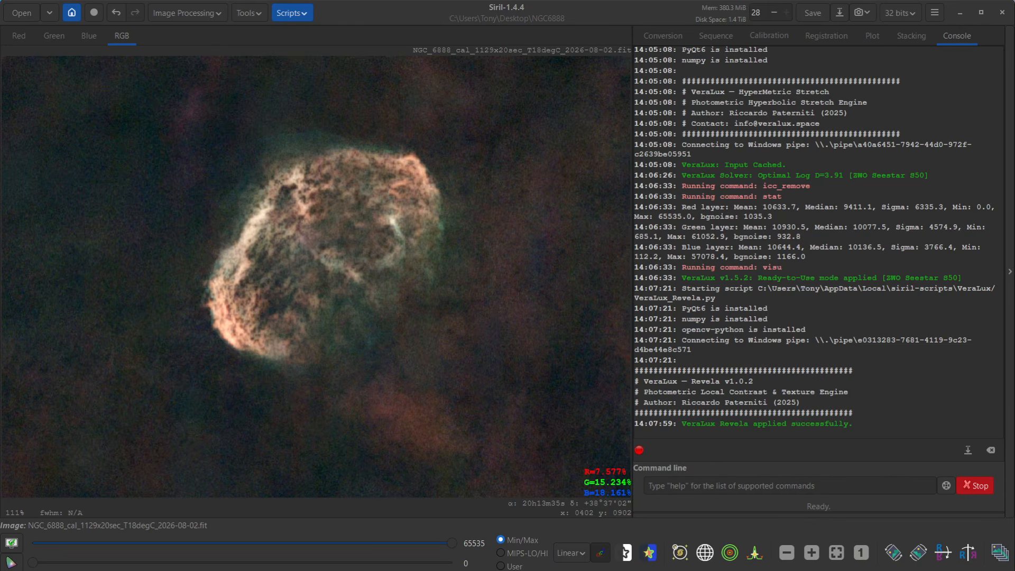
{"action": "key", "text": "ctrl+s"}
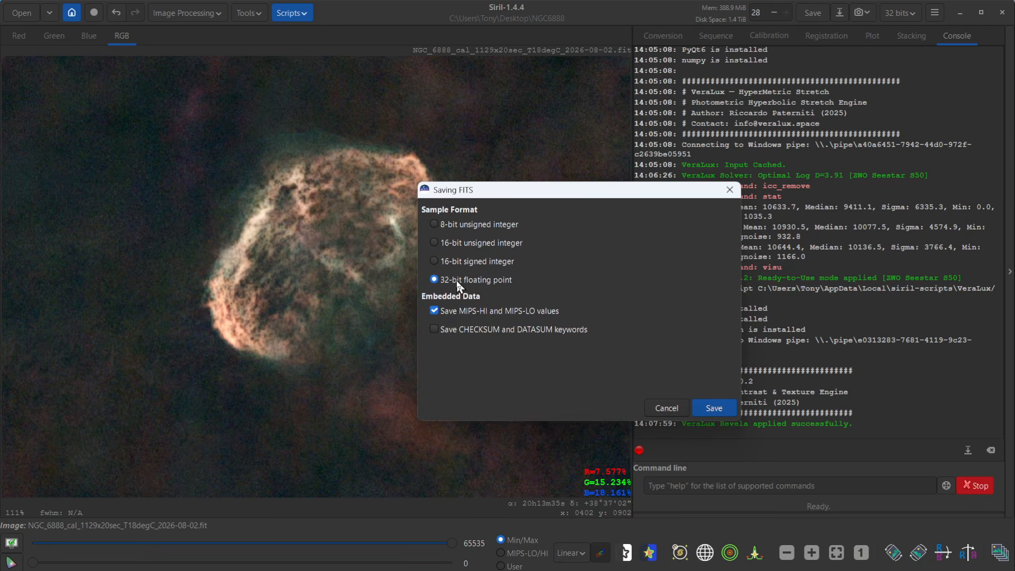
{"action": "left_click", "coordinate": [714, 407]}
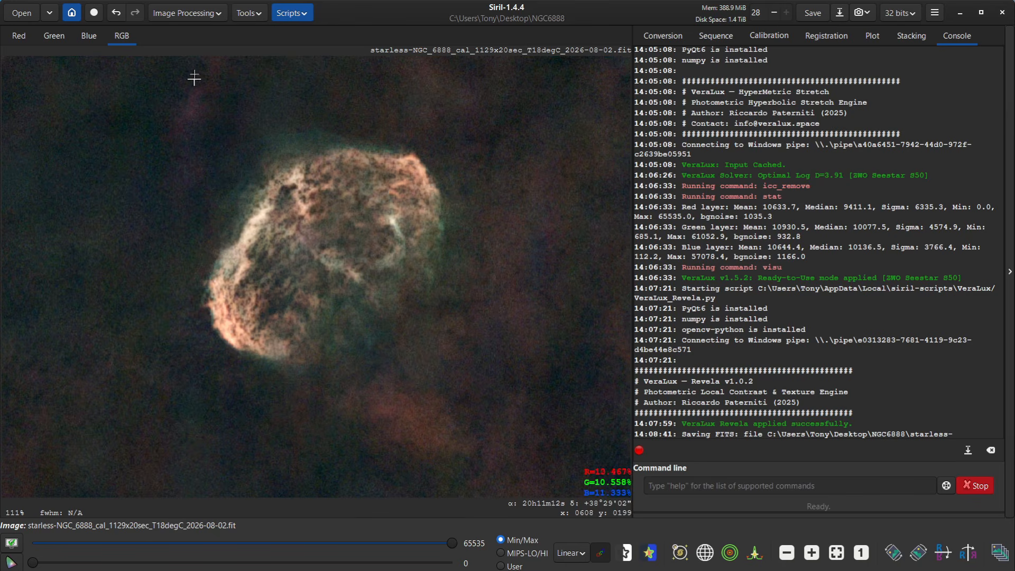
Open the Star Recomposition tool, allowing the current image to close, examine its background and star stretch parameters, and close it.
{"action": "left_click", "coordinate": [188, 12]}
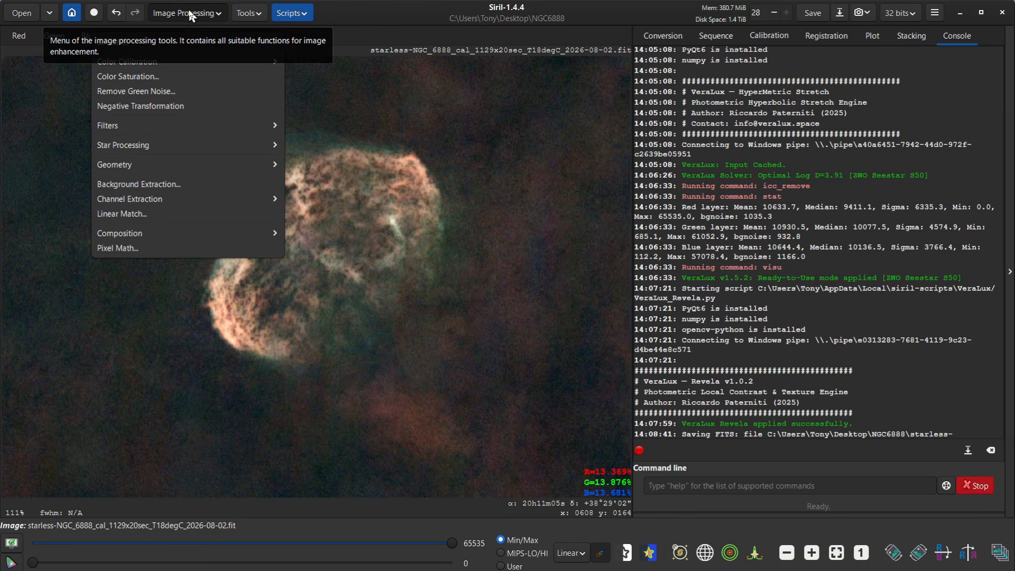
{"action": "left_click", "coordinate": [139, 144]}
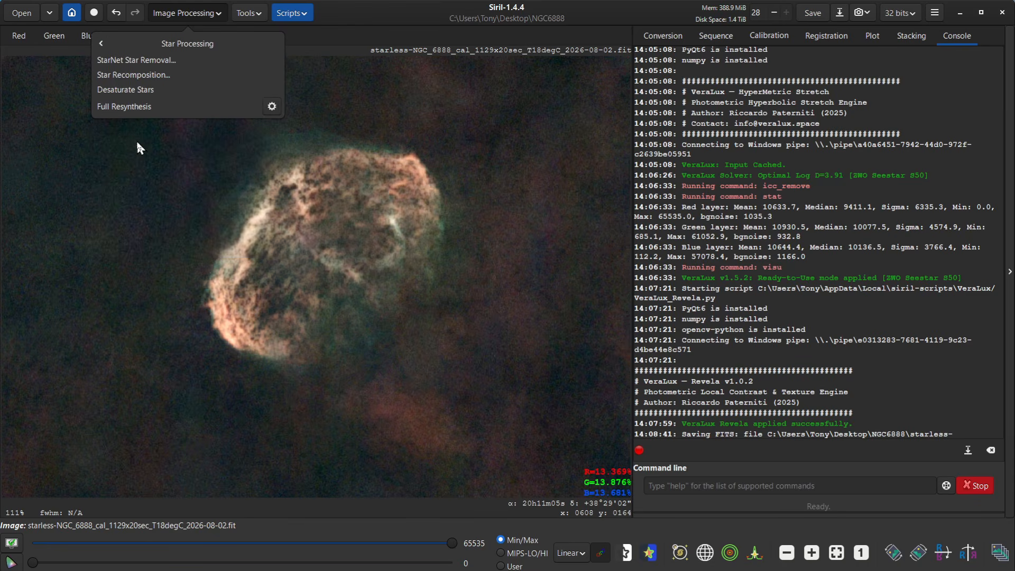
{"action": "left_click", "coordinate": [148, 76]}
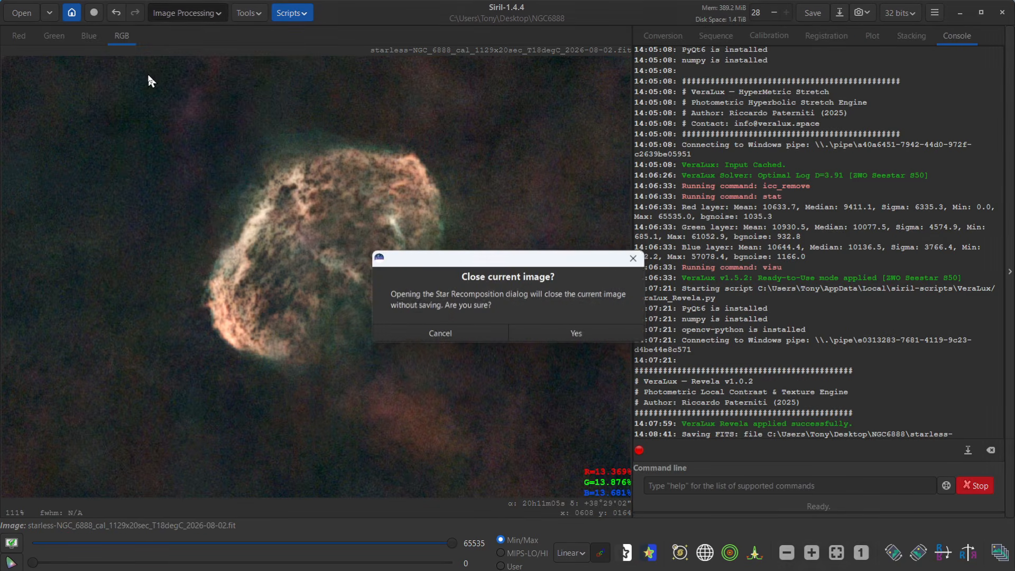
{"action": "left_click", "coordinate": [576, 333]}
{"action": "left_click_drag", "start_coordinate": [0, 350], "coordinate": [541, 107]}
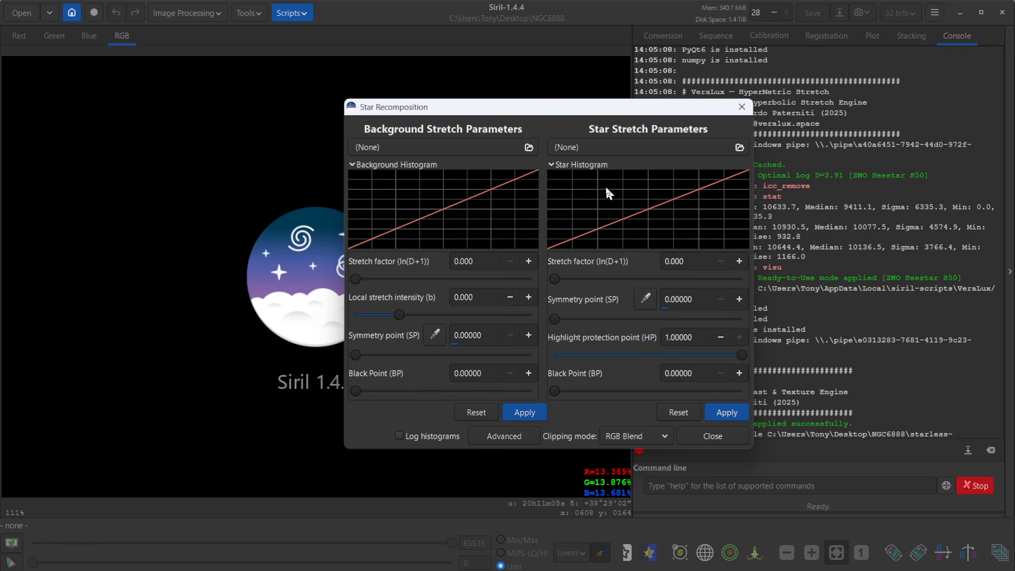
{"action": "left_click", "coordinate": [713, 436]}
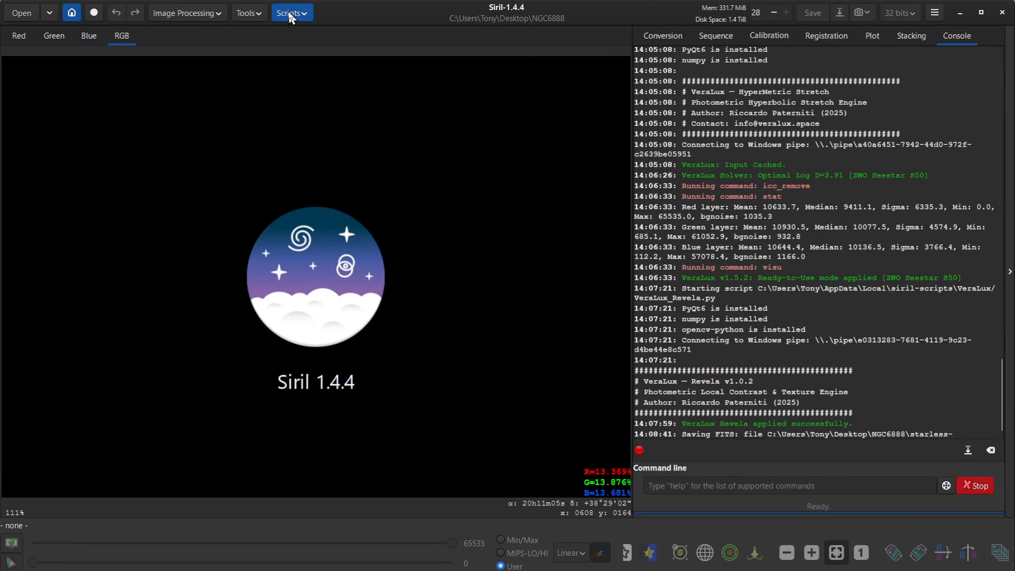
Launch the VeraLux_StarComposer Python script and bring its window fully into view.
{"action": "left_click", "coordinate": [290, 16]}
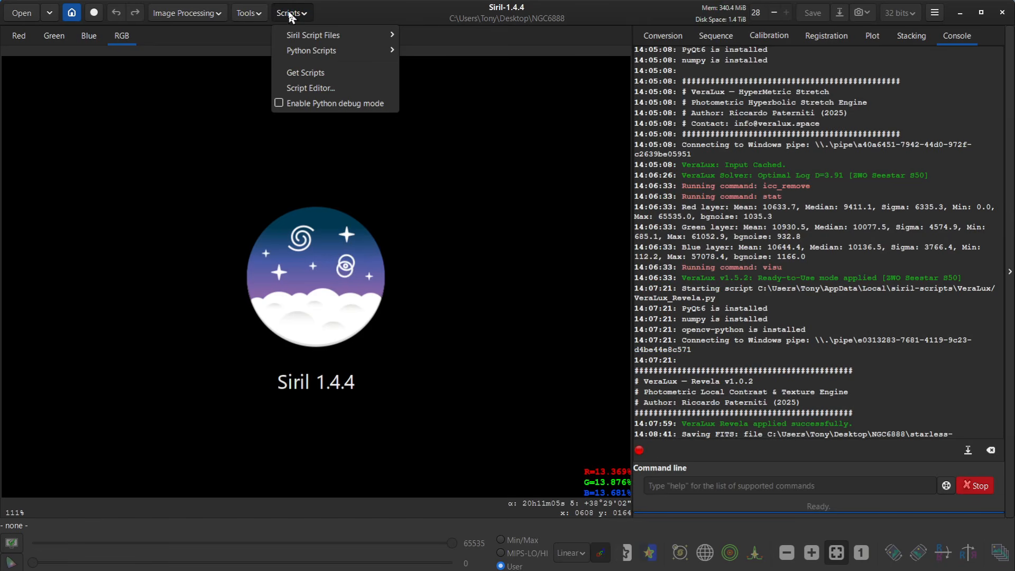
{"action": "mouse_move", "coordinate": [305, 51]}
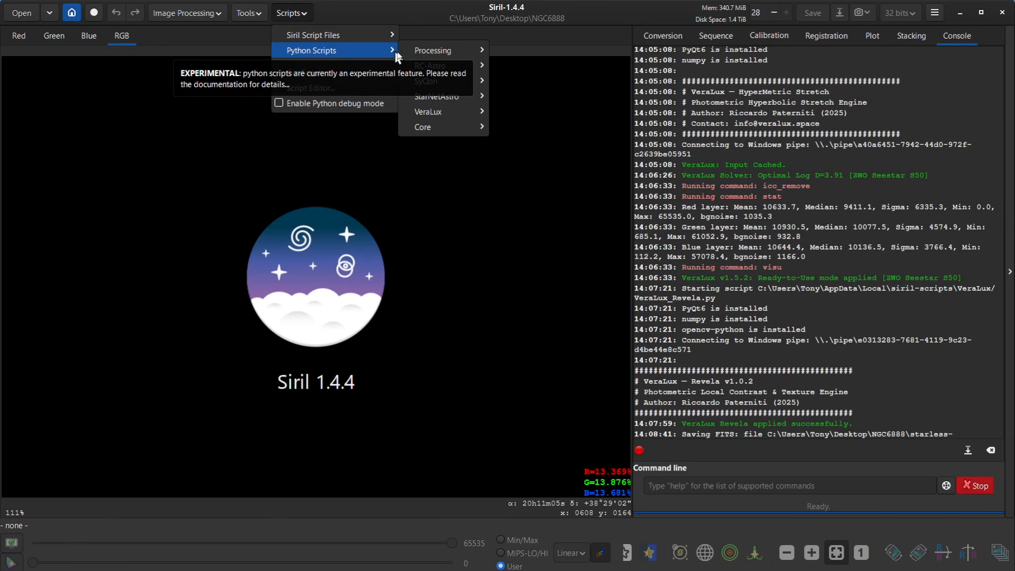
{"action": "mouse_move", "coordinate": [444, 114]}
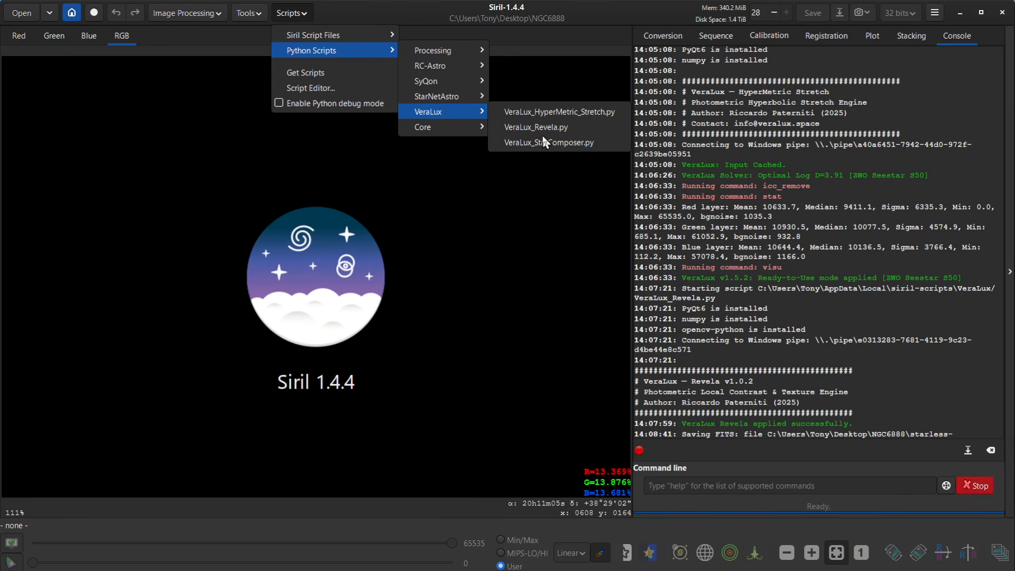
{"action": "left_click", "coordinate": [556, 142]}
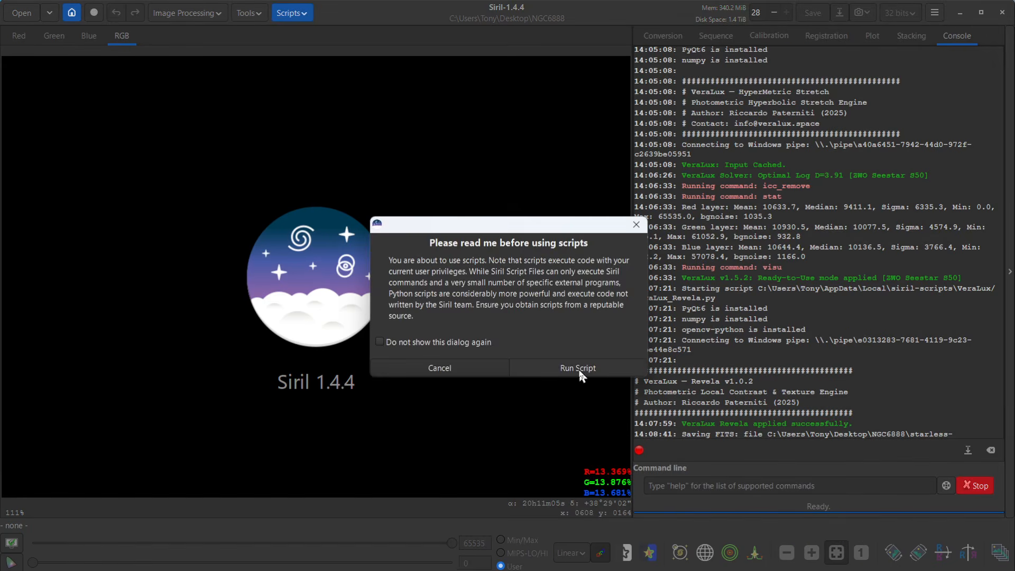
{"action": "left_click", "coordinate": [578, 368]}
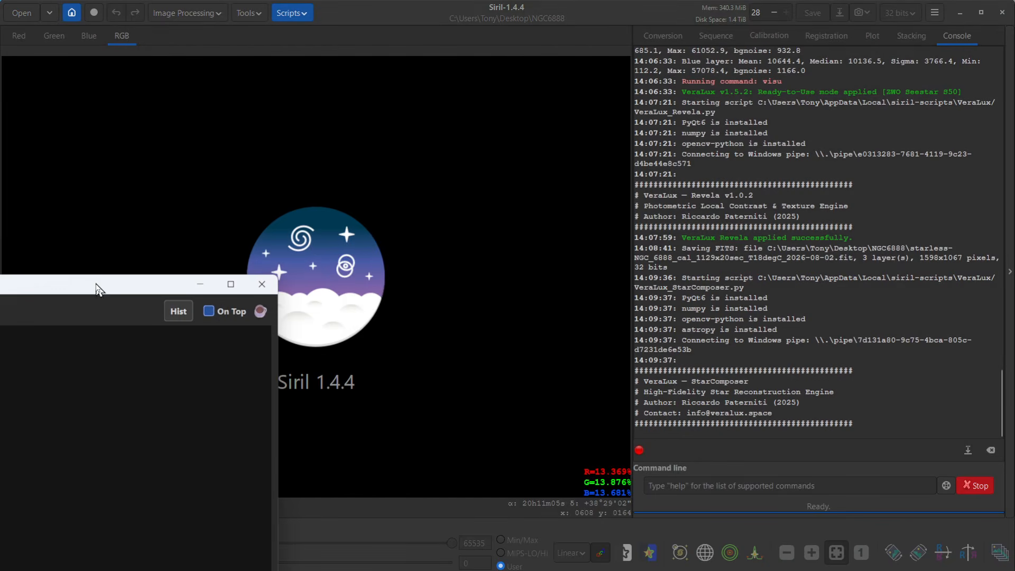
{"action": "left_click_drag", "start_coordinate": [96, 289], "coordinate": [764, 41]}
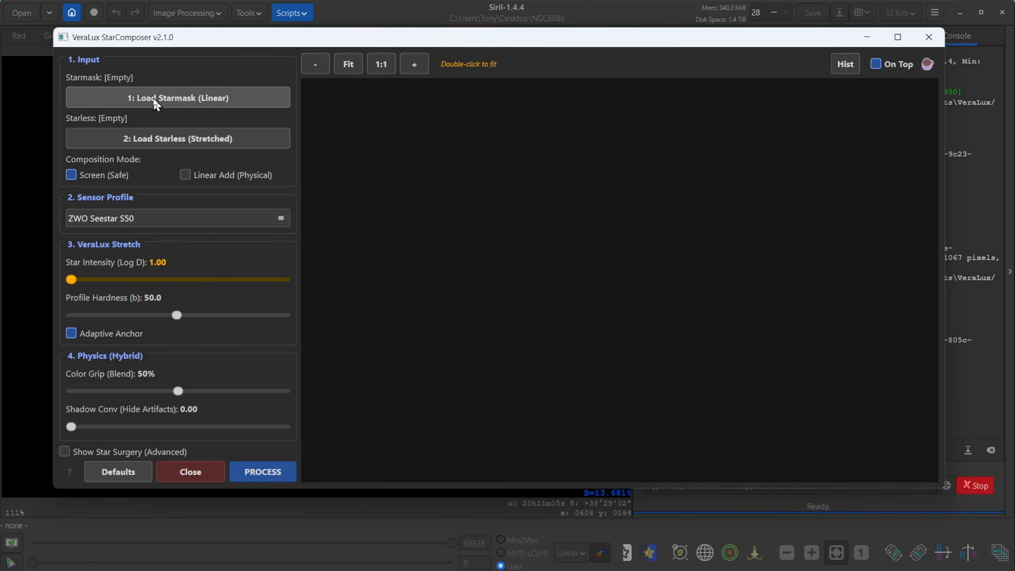
Load descreen_mask_image.fit as the linear starmask and starless-NGC_6888_cal_1129x20sec_T18degC_2026-08-02.fit as the stretched starless image.
{"action": "left_click", "coordinate": [181, 100]}
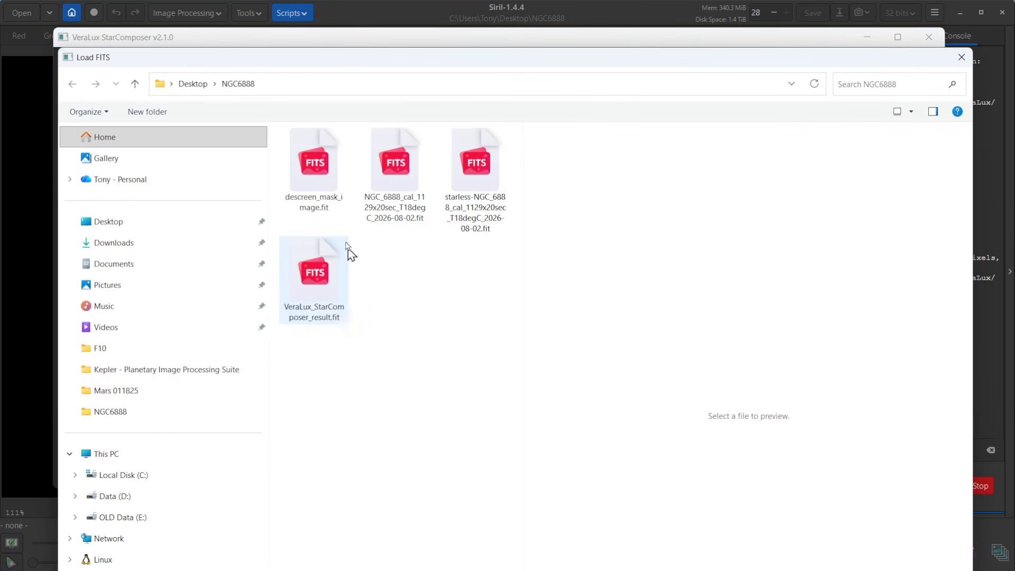
{"action": "double_click", "coordinate": [302, 165]}
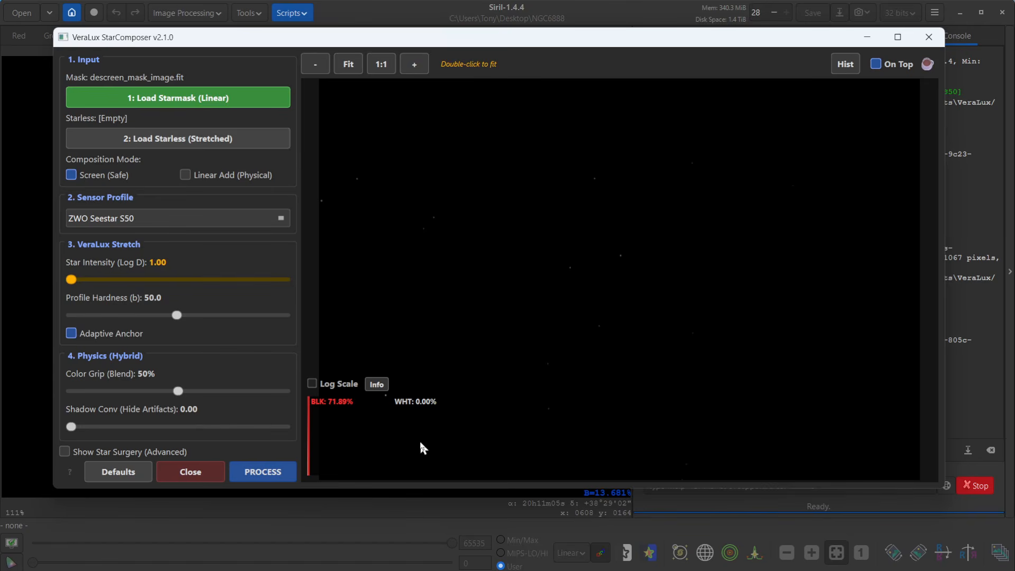
{"action": "left_click", "coordinate": [150, 140]}
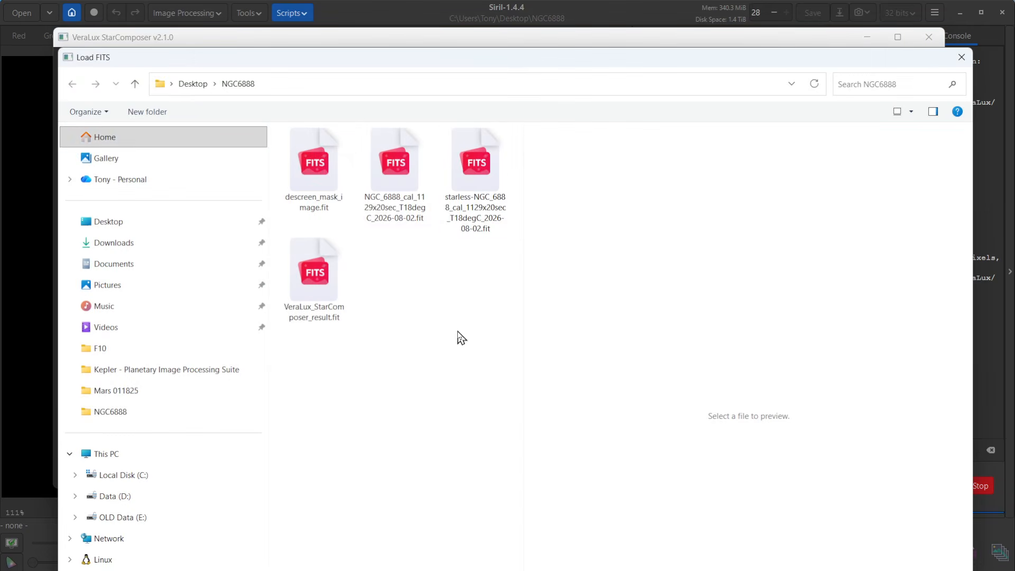
{"action": "double_click", "coordinate": [475, 175]}
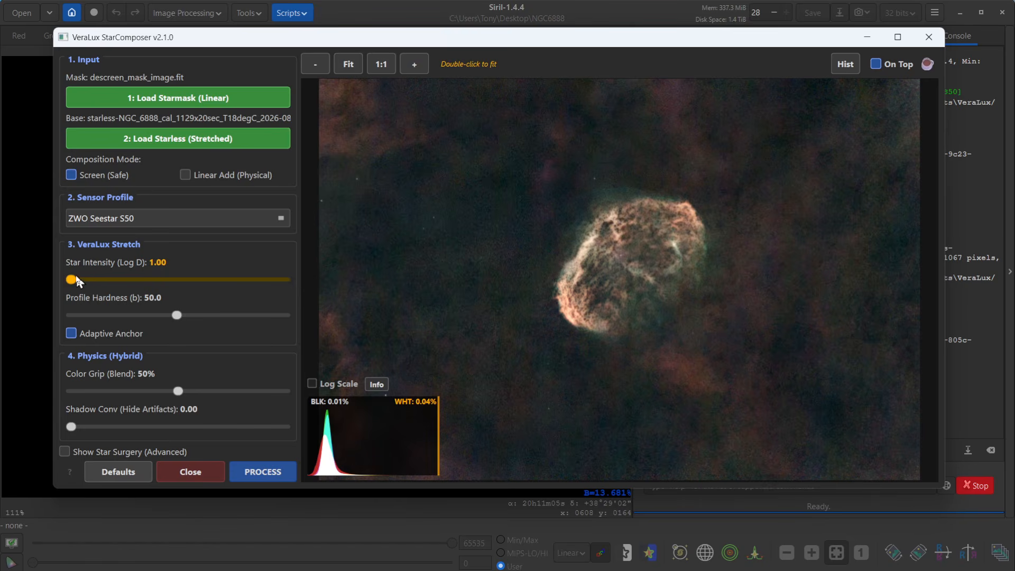
Set the Star Intensity (Log D) to 13.40 after trying stronger and weaker stretches, and process the star composition.
{"action": "left_click_drag", "start_coordinate": [77, 282], "coordinate": [301, 290]}
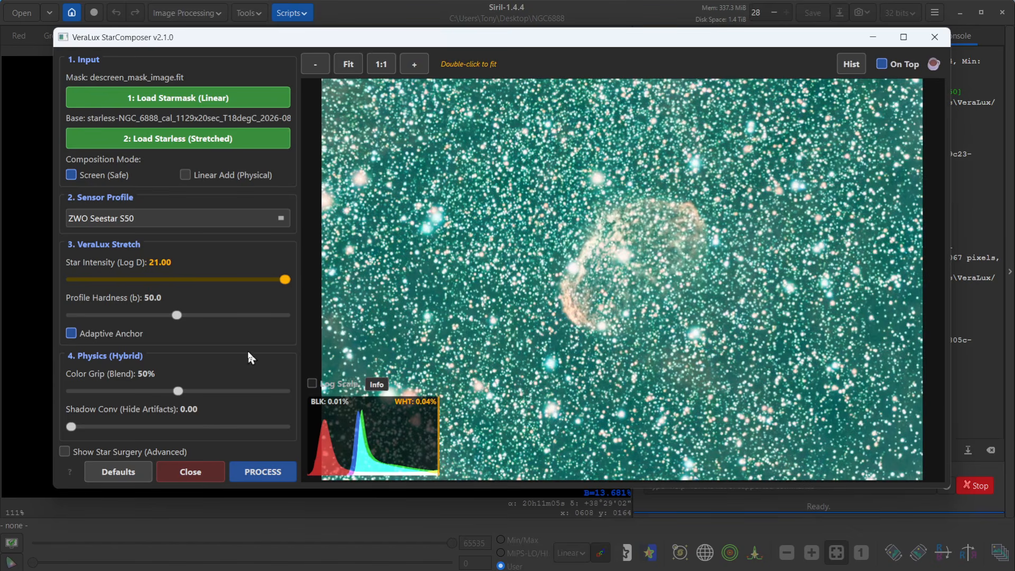
{"action": "left_click_drag", "start_coordinate": [284, 281], "coordinate": [146, 281]}
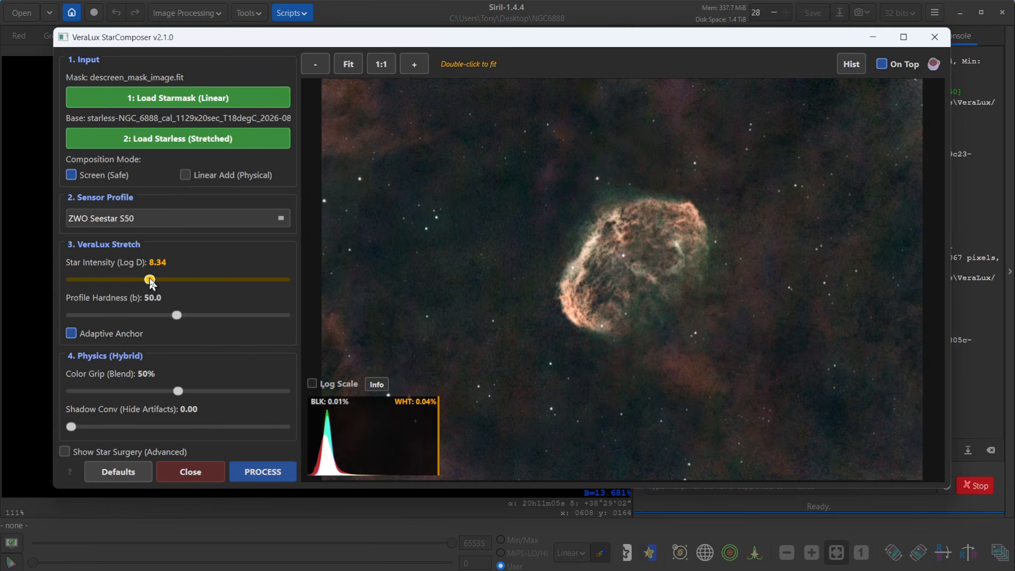
{"action": "left_click_drag", "start_coordinate": [146, 280], "coordinate": [205, 281]}
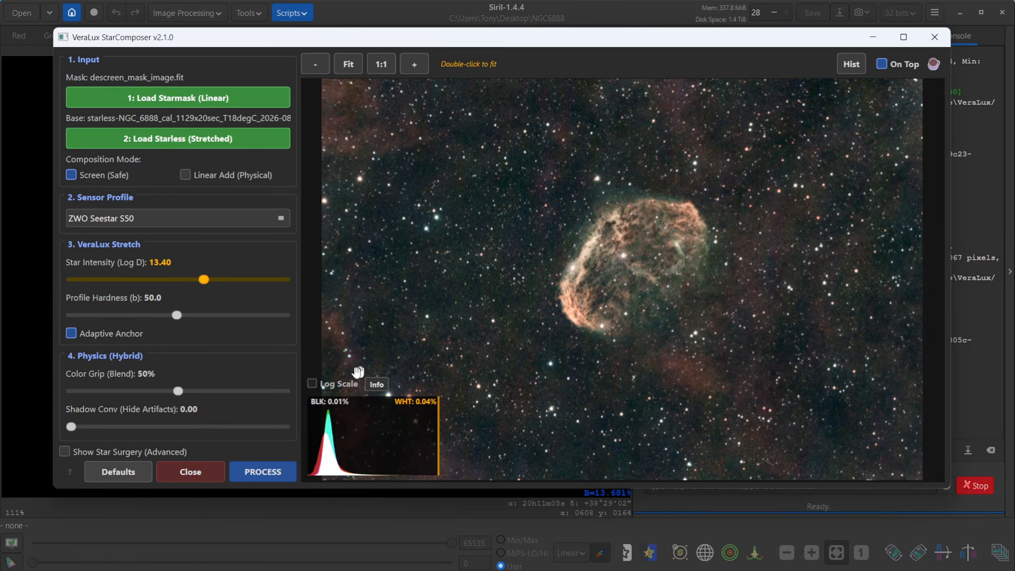
{"action": "left_click", "coordinate": [259, 477]}
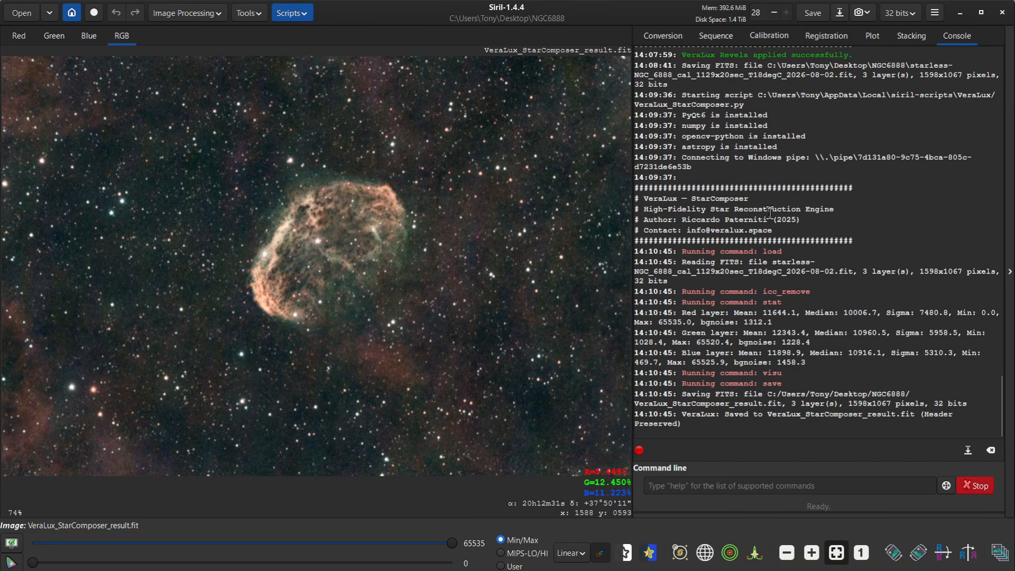
Minimize Siril, switch to Photoshop with VeraLux_StarComposer_result1.tif, and open the Camera Raw filter, dismissing its welcome screen.
{"action": "left_click", "coordinate": [960, 13]}
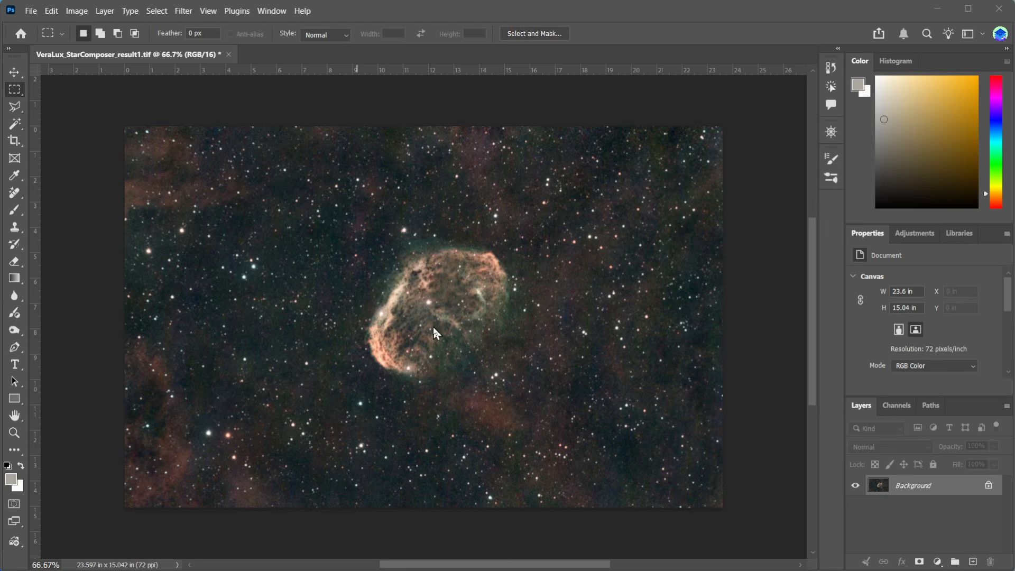
{"action": "scroll", "coordinate": [433, 328], "scroll_direction": "up", "scroll_amount": 6}
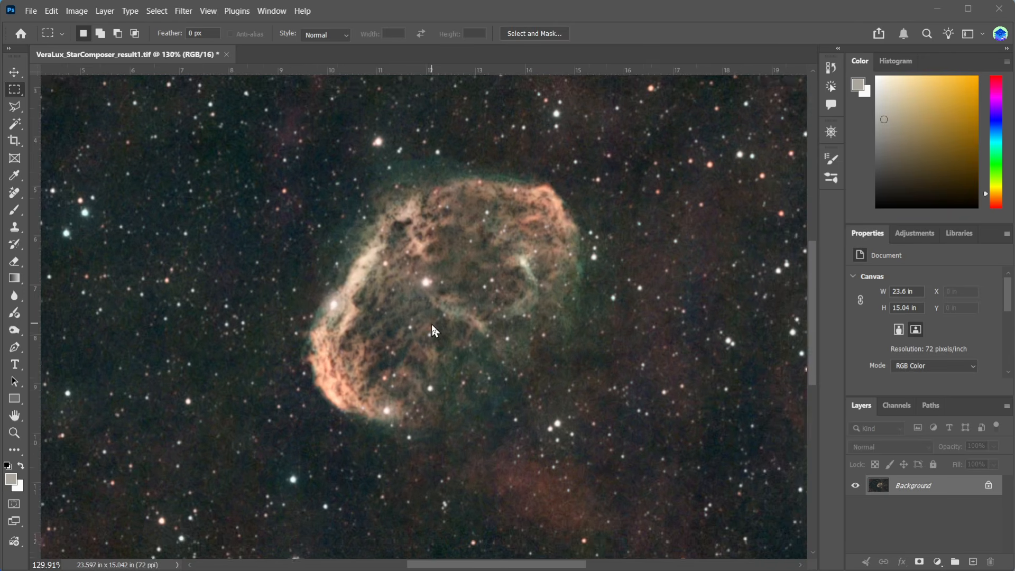
{"action": "scroll", "coordinate": [432, 325], "scroll_direction": "up", "scroll_amount": 1}
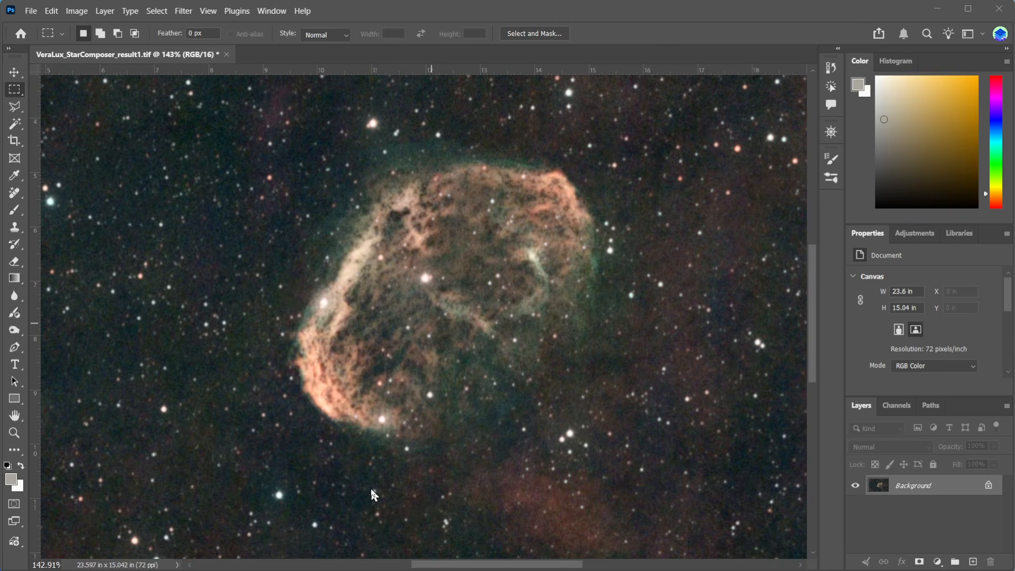
{"action": "left_click", "coordinate": [182, 12]}
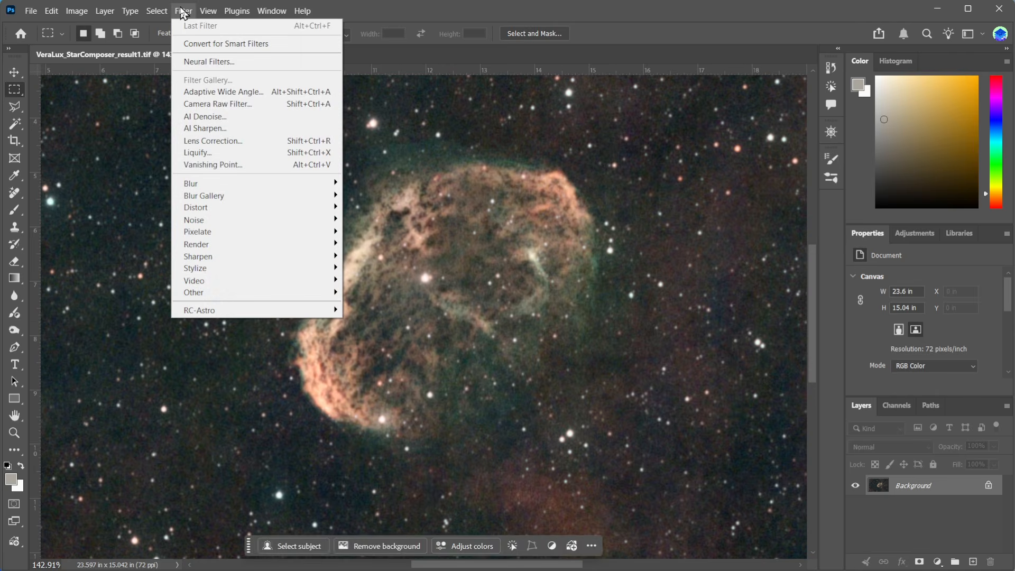
{"action": "left_click", "coordinate": [191, 104]}
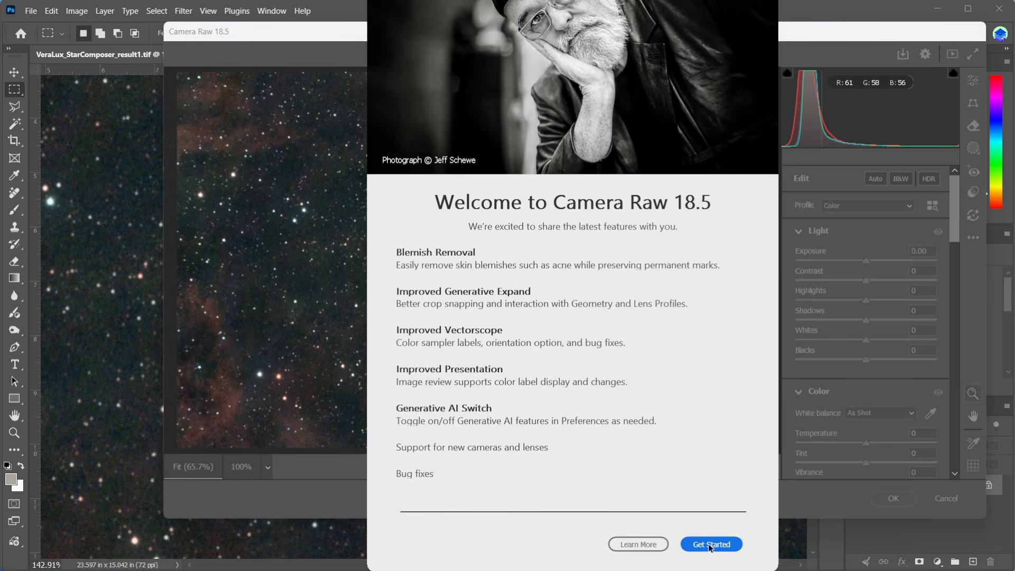
{"action": "left_click", "coordinate": [710, 545]}
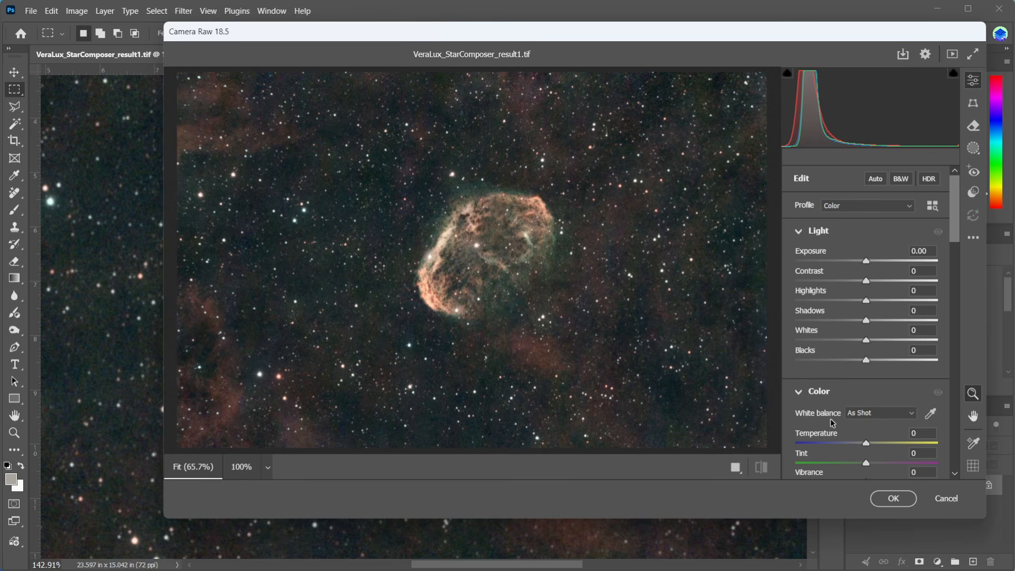
Raise the image's saturation to +21 and its vibrance to +10 in the Camera Raw filter.
{"action": "scroll", "coordinate": [845, 435], "scroll_direction": "down", "scroll_amount": 3}
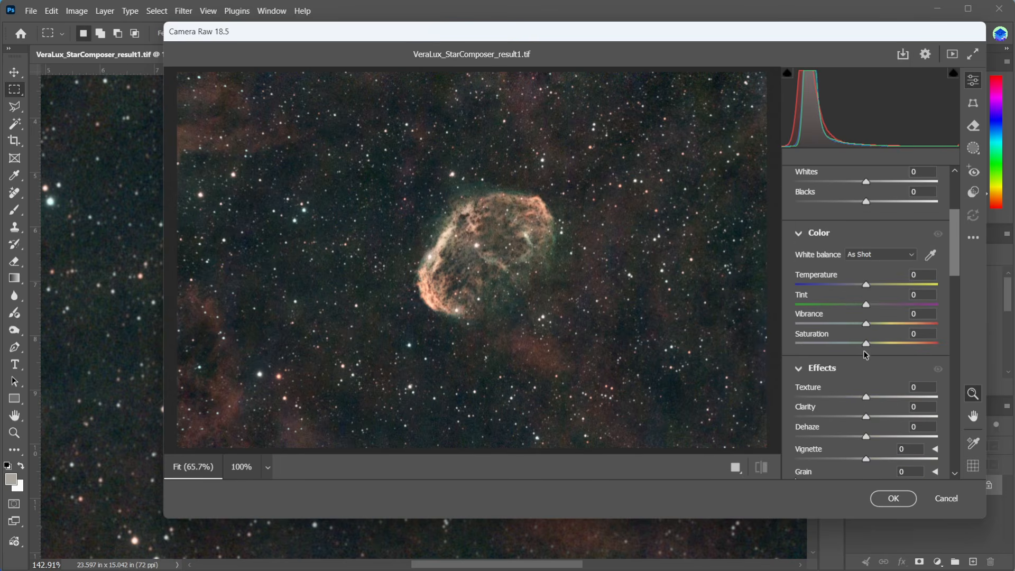
{"action": "left_click_drag", "start_coordinate": [866, 345], "coordinate": [887, 347]}
{"action": "left_click_drag", "start_coordinate": [879, 346], "coordinate": [881, 346]}
{"action": "left_click_drag", "start_coordinate": [866, 325], "coordinate": [875, 327]}
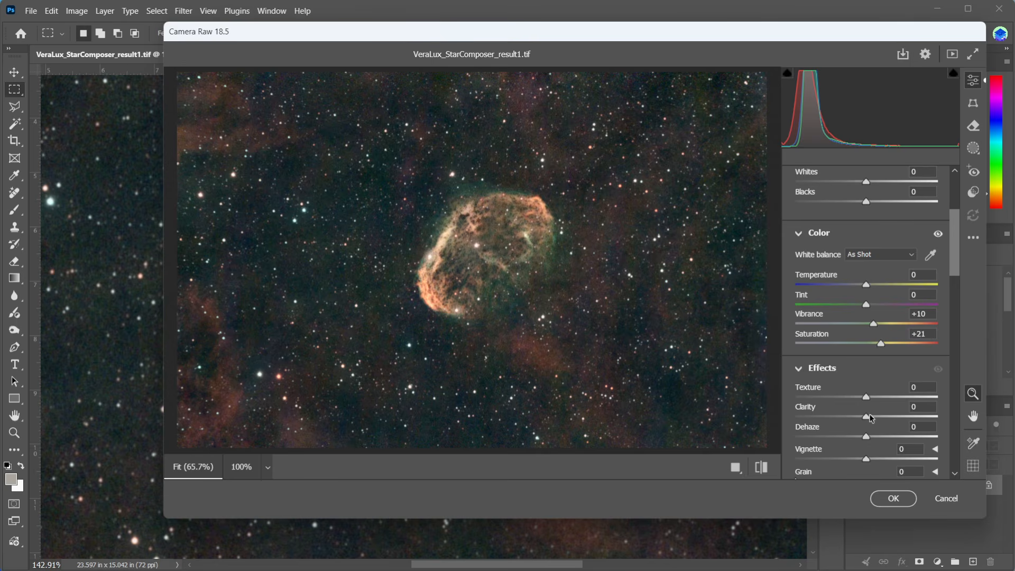
Try the clarity at +100, settle on +10, and apply the Camera Raw adjustments to the image.
{"action": "left_click_drag", "start_coordinate": [866, 416], "coordinate": [944, 418]}
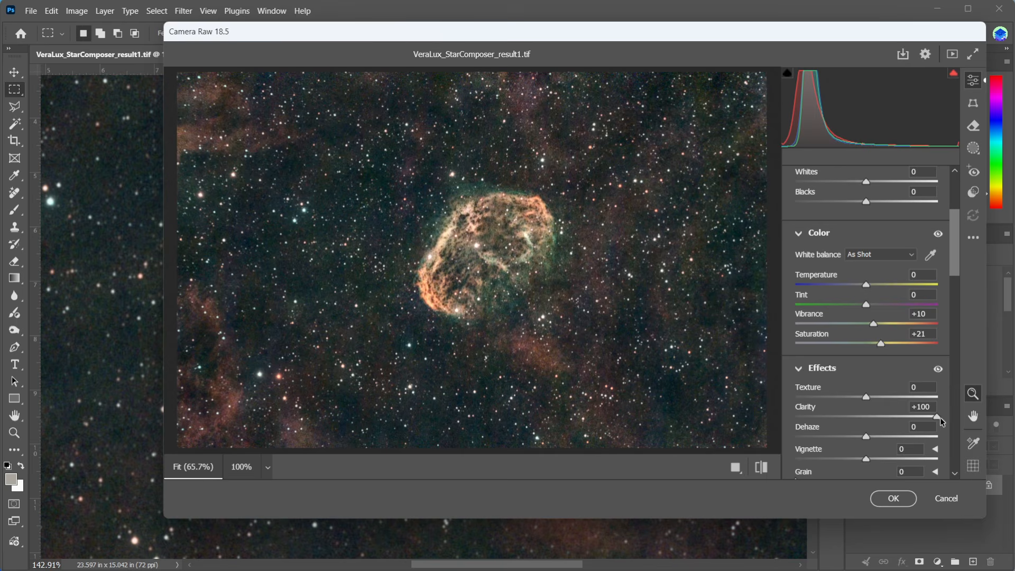
{"action": "left_click_drag", "start_coordinate": [937, 417], "coordinate": [874, 418]}
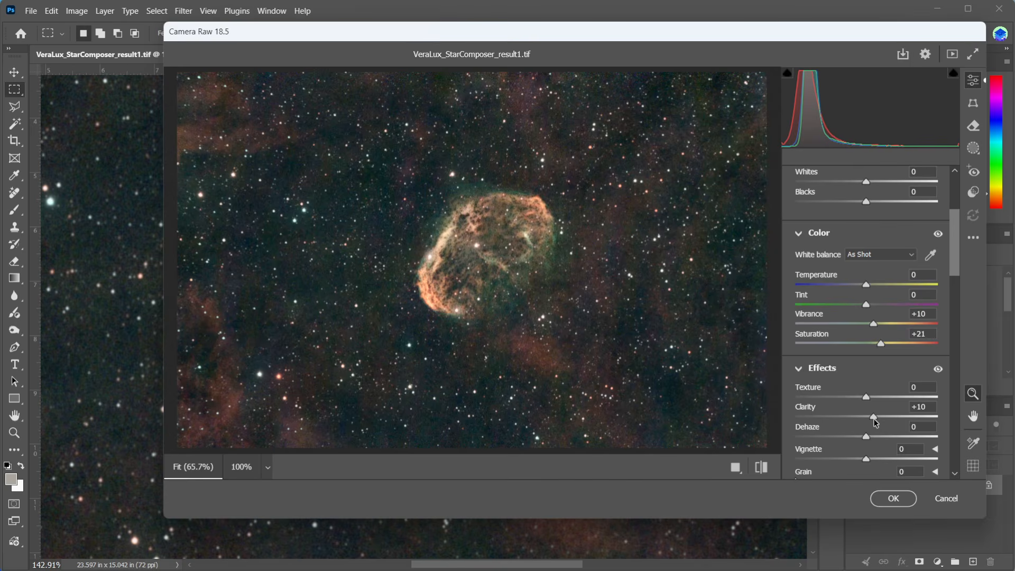
{"action": "left_click", "coordinate": [893, 498]}
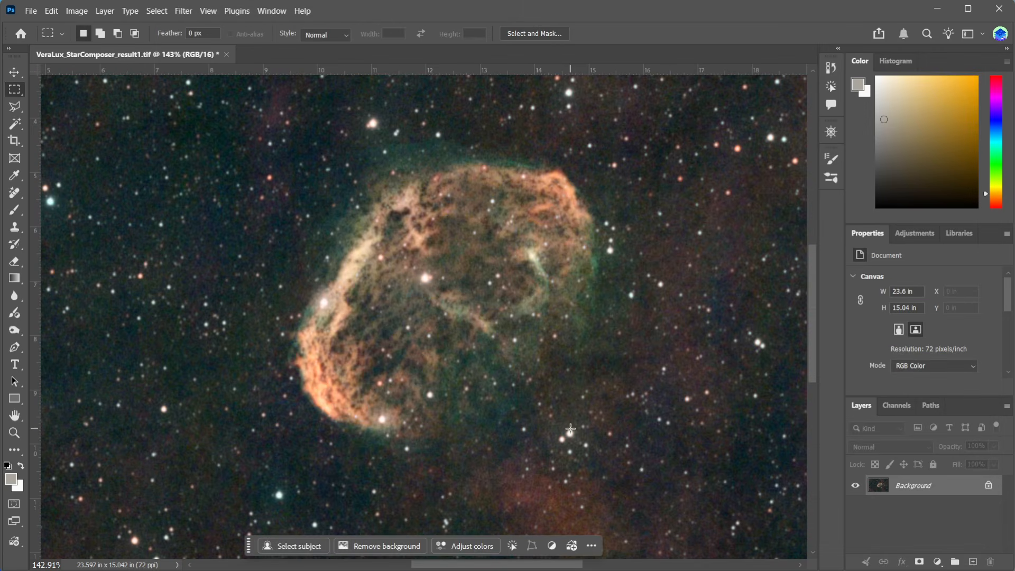